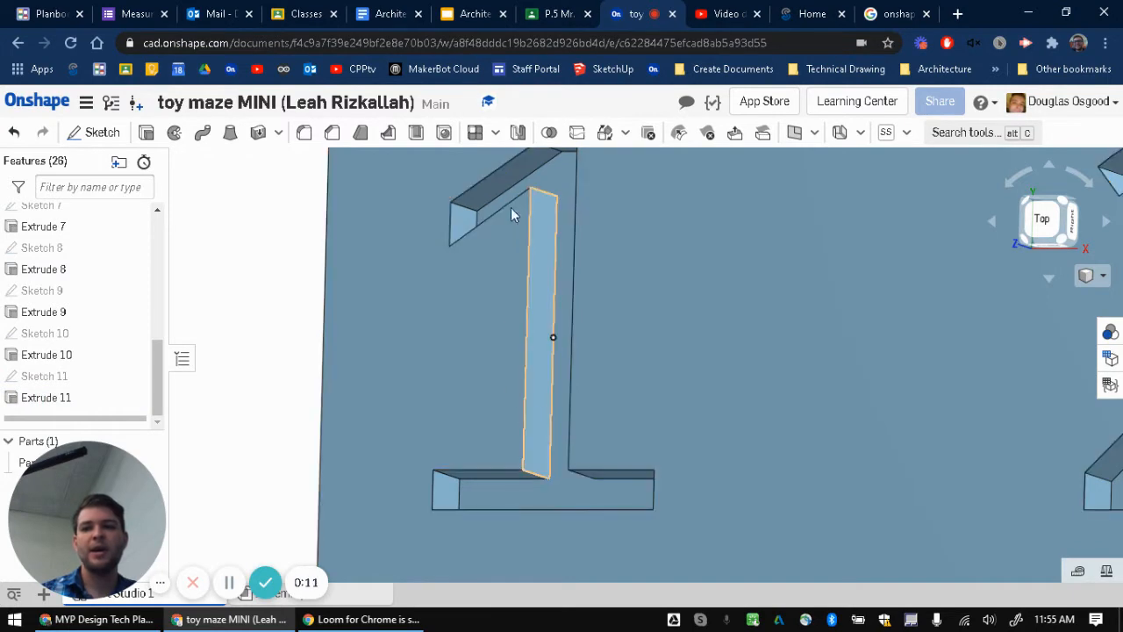
Measure the groove width of the engraved 8 between the upper island's lower tip and the right-hand waist corner
scroll(528, 281, down, 5)
middle_drag(581, 428, 531, 281)
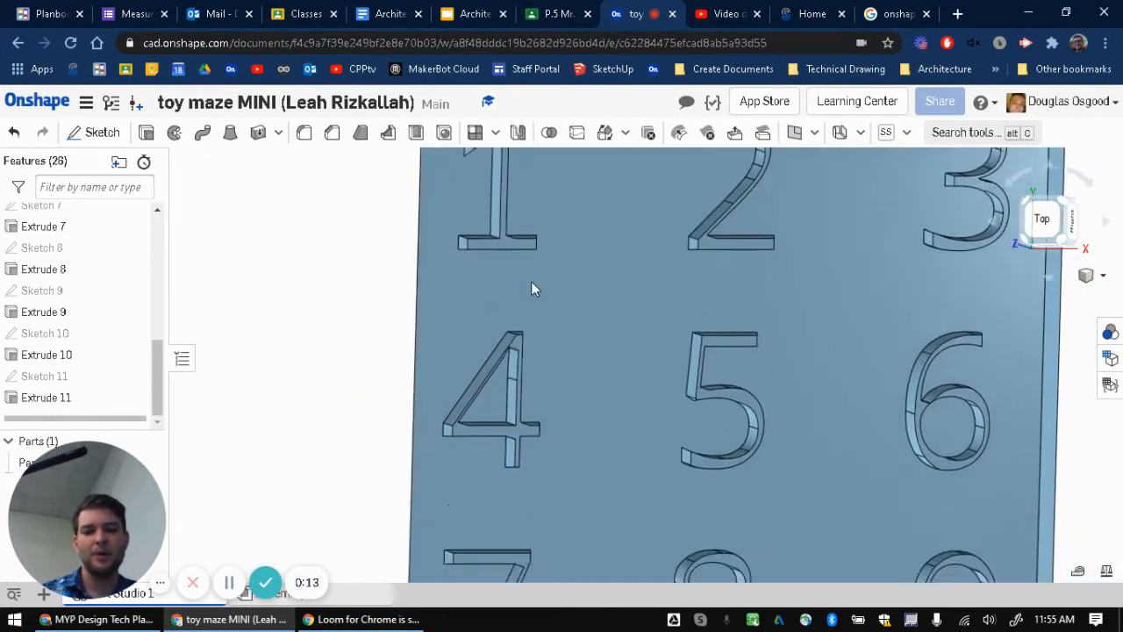
middle_drag(492, 493, 435, 343)
middle_drag(639, 445, 567, 369)
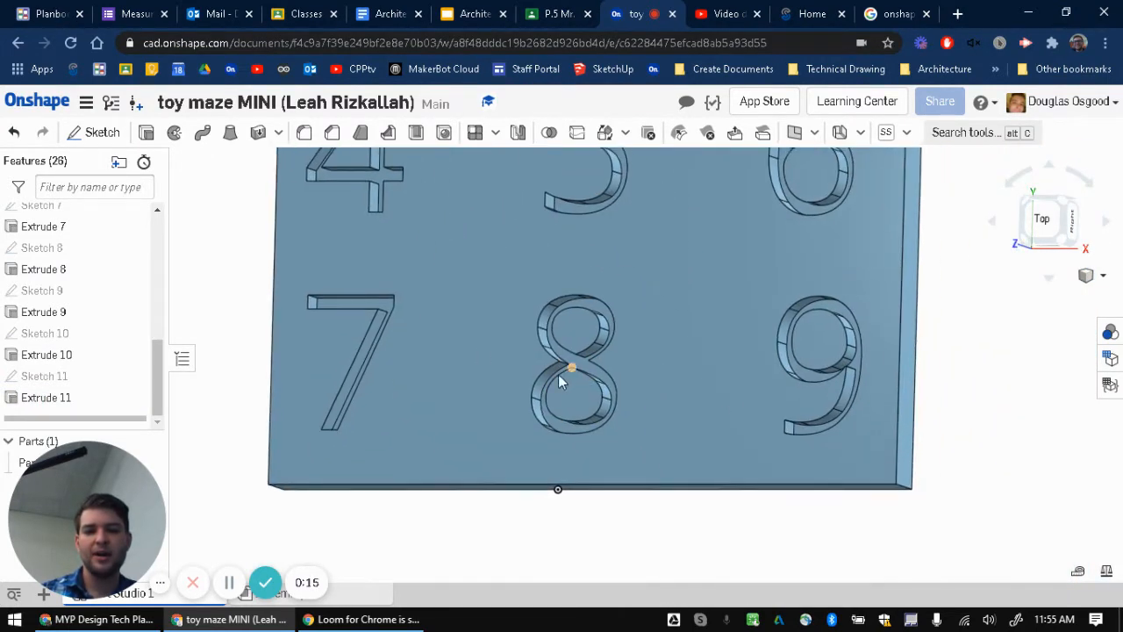
scroll(556, 351, up, 4)
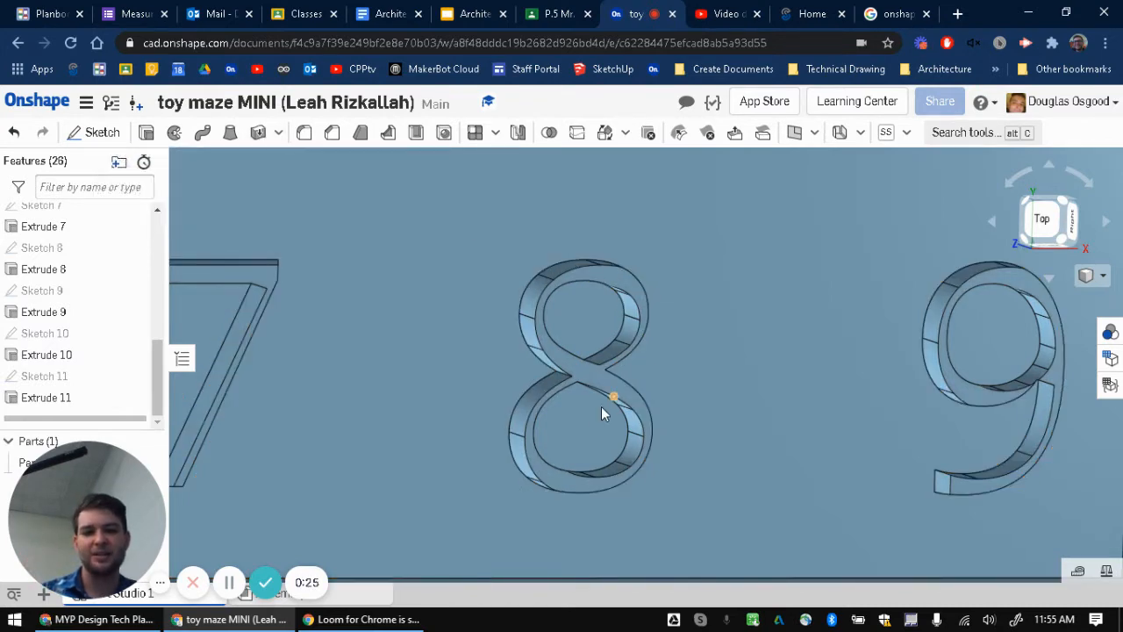
scroll(595, 418, up, 5)
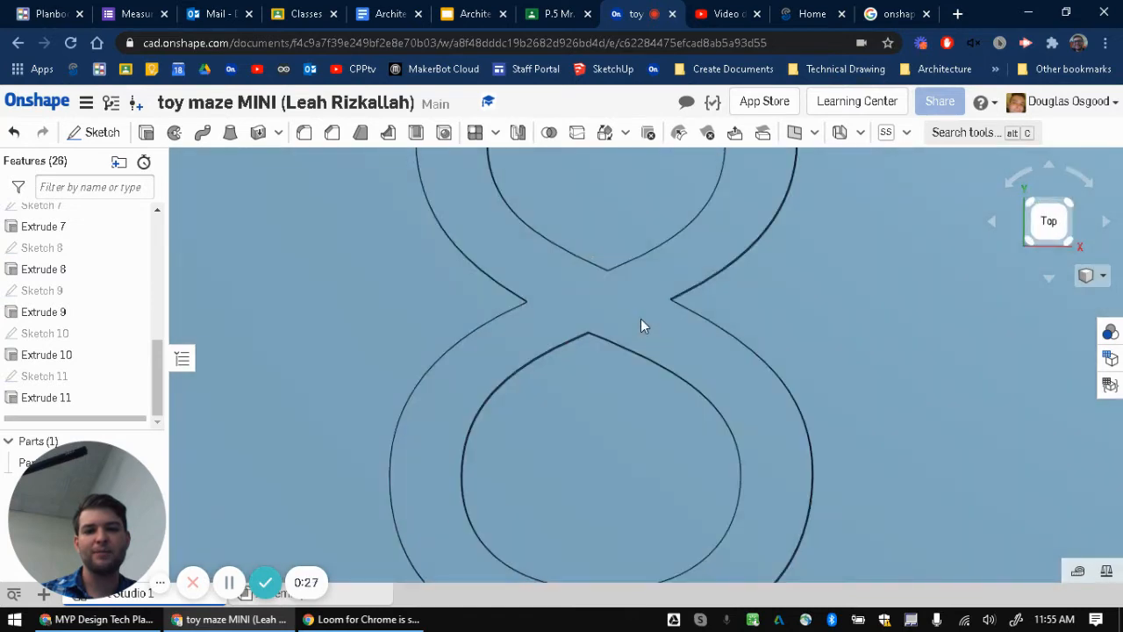
right_drag(641, 325, 617, 282)
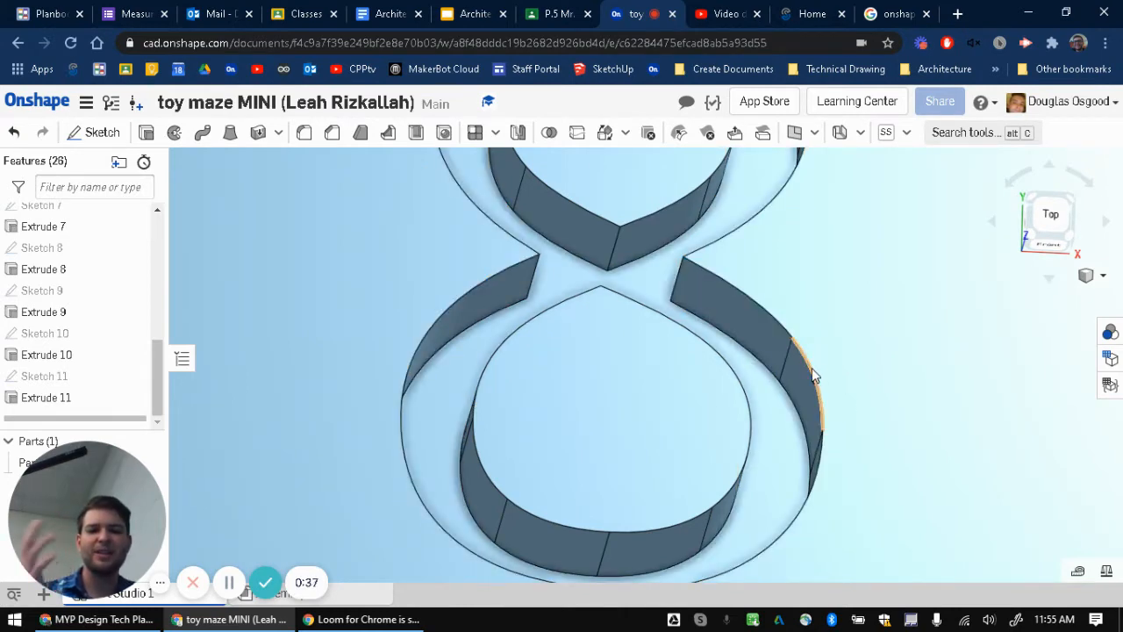
click(1082, 576)
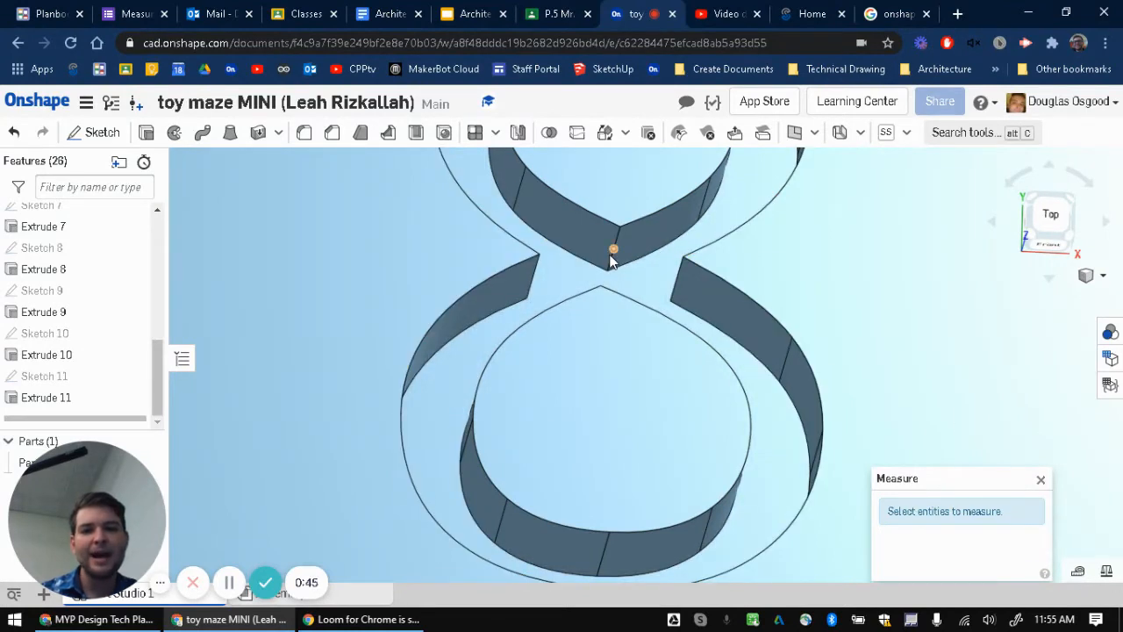
click(625, 280)
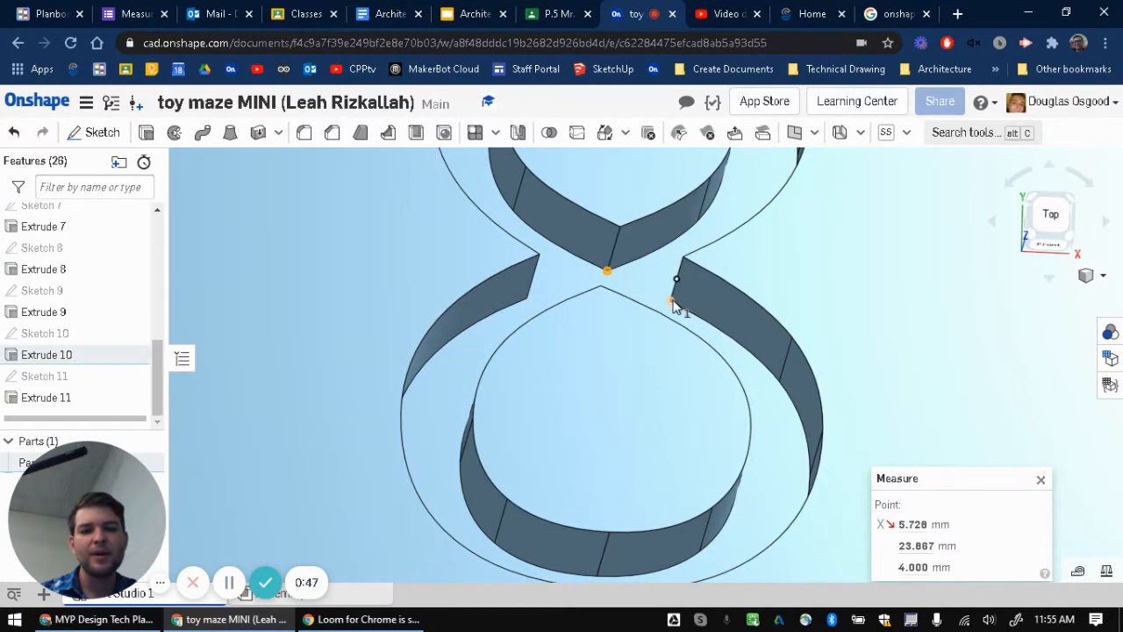
click(671, 300)
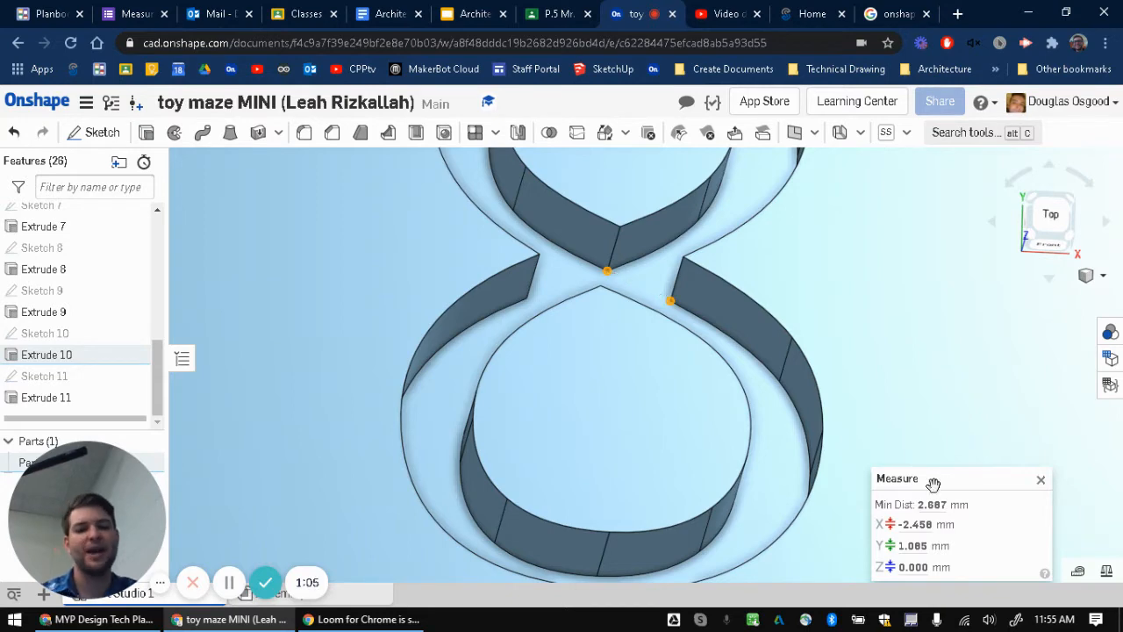
click(1039, 485)
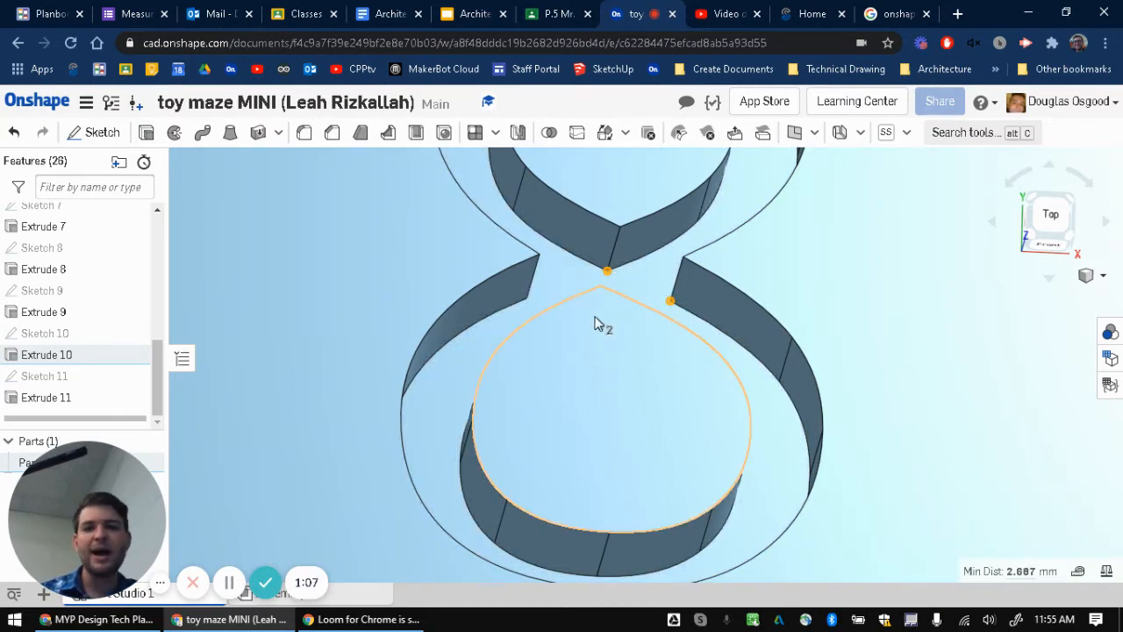
scroll(591, 307, down, 2)
middle_drag(633, 239, 609, 351)
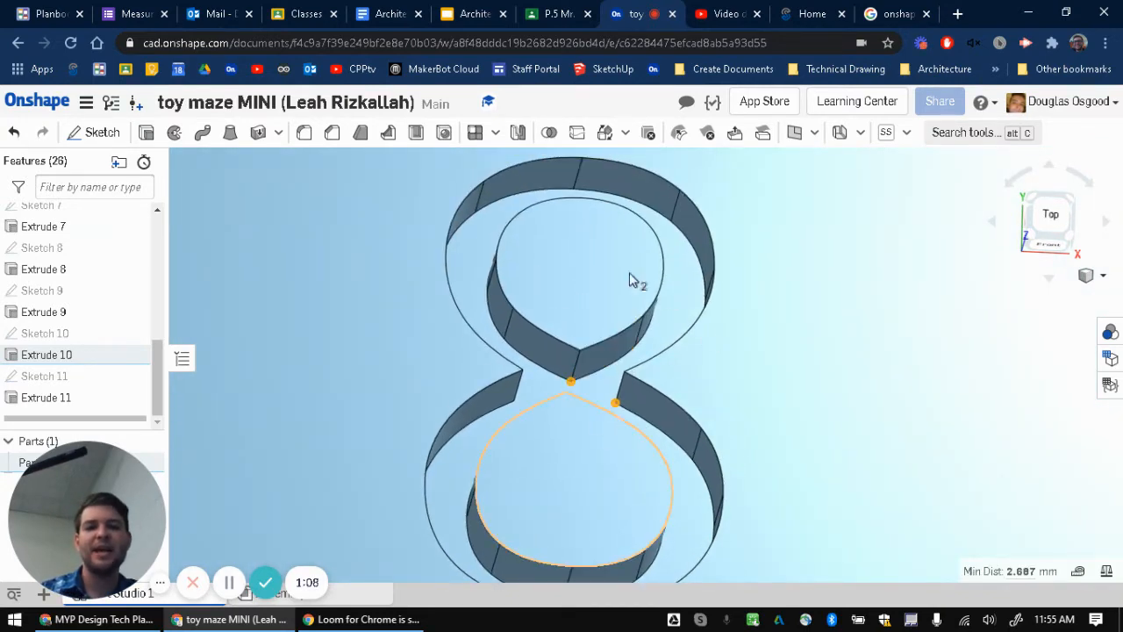
scroll(615, 276, up, 1)
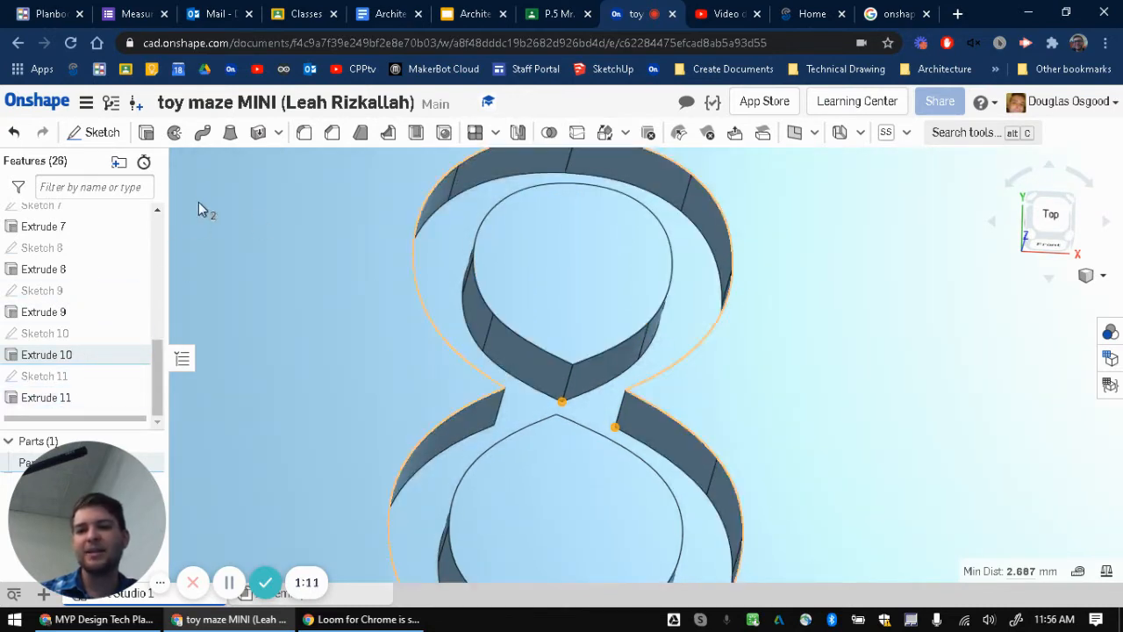
click(278, 132)
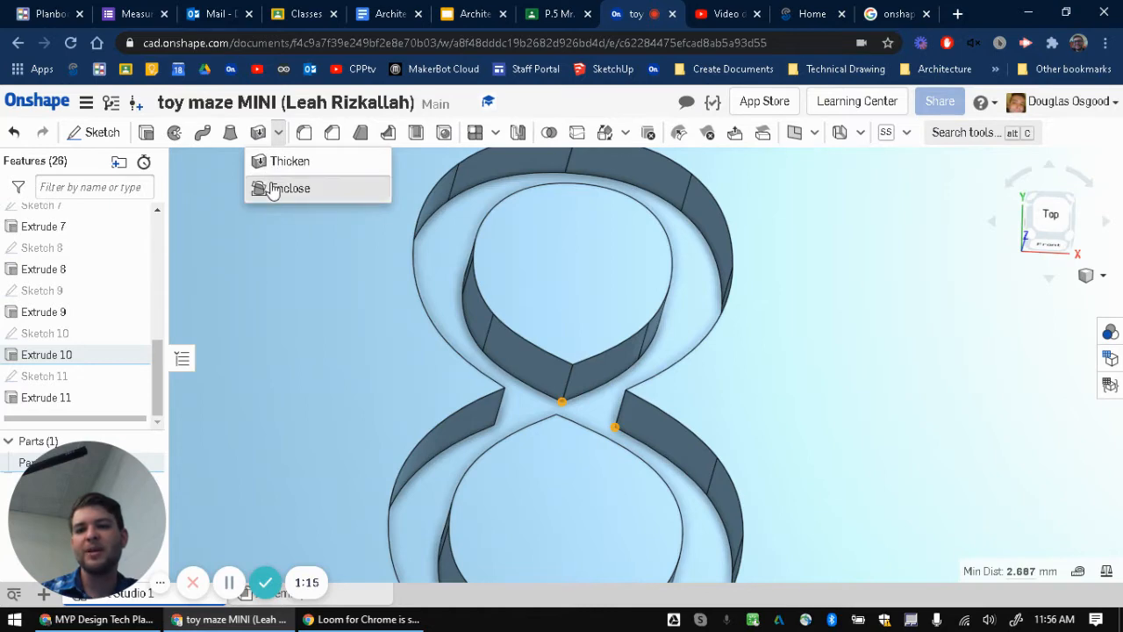
click(272, 188)
click(314, 161)
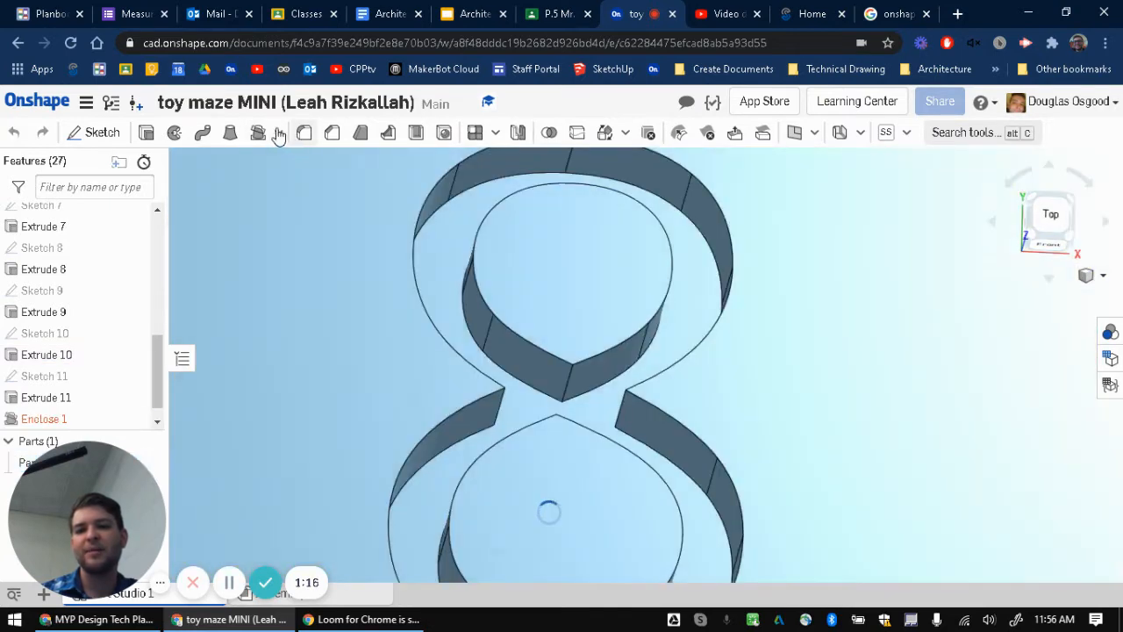
click(280, 135)
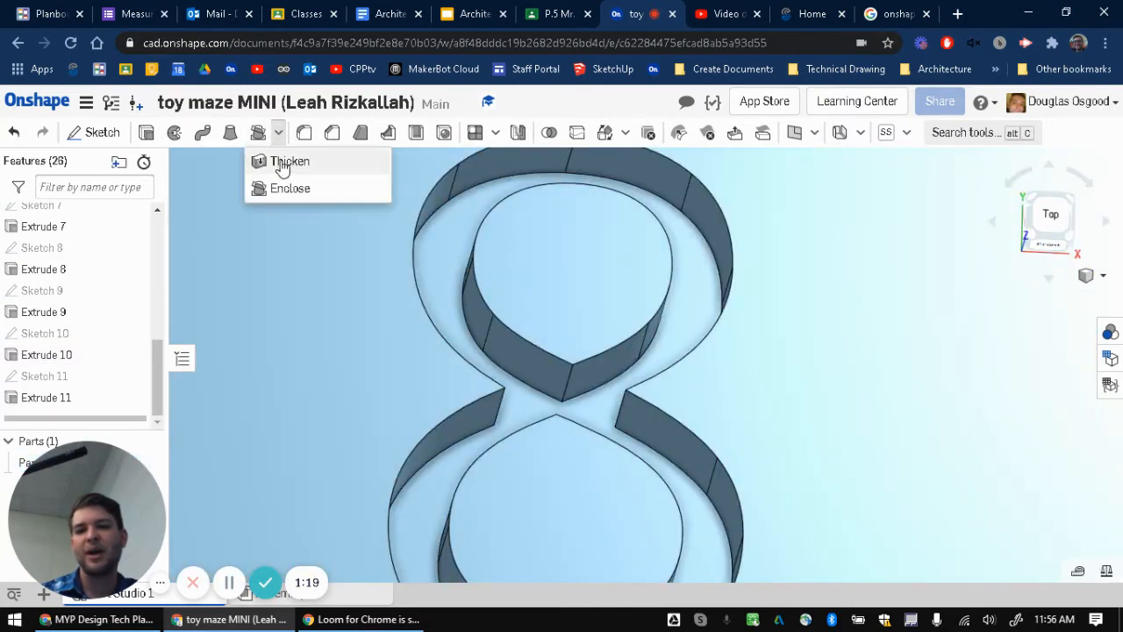
click(282, 160)
click(322, 160)
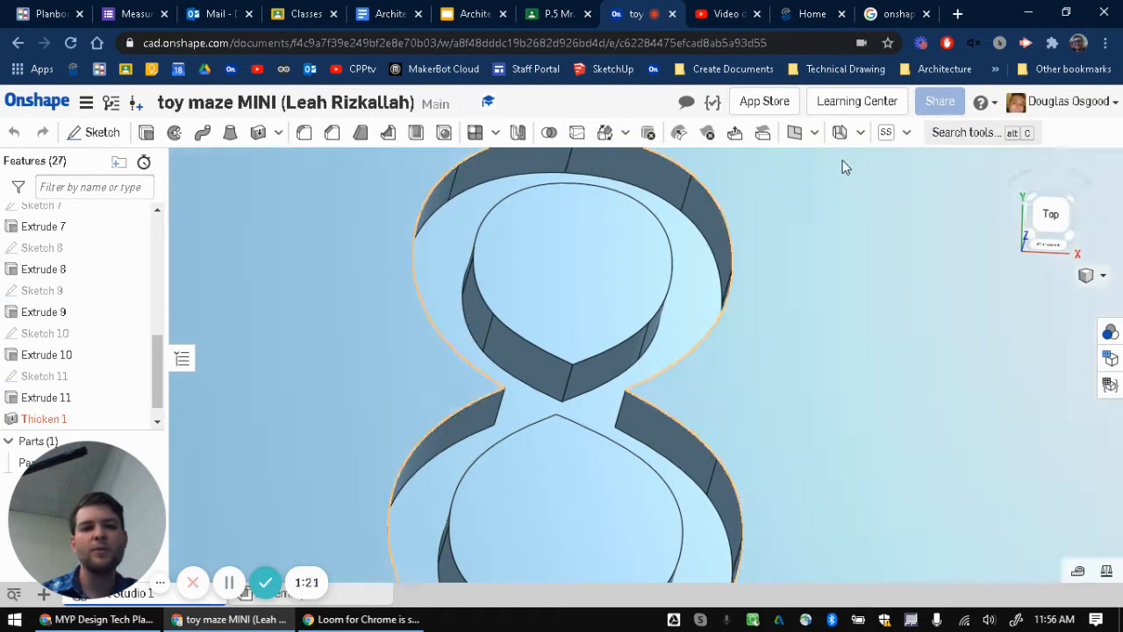
click(963, 134)
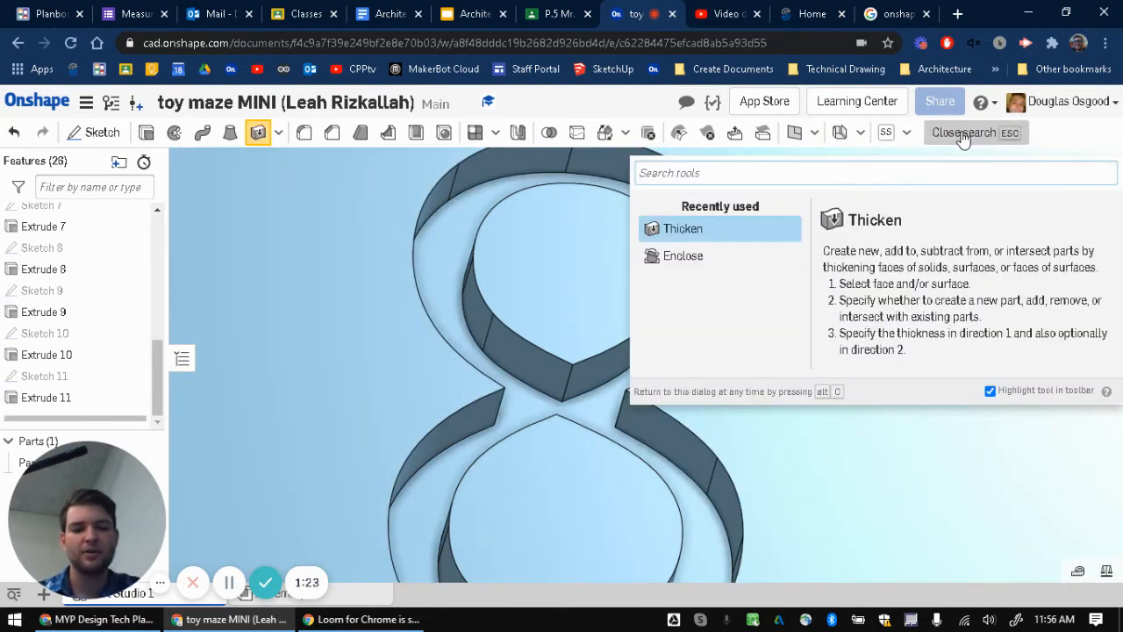
text(thi)
key(Return)
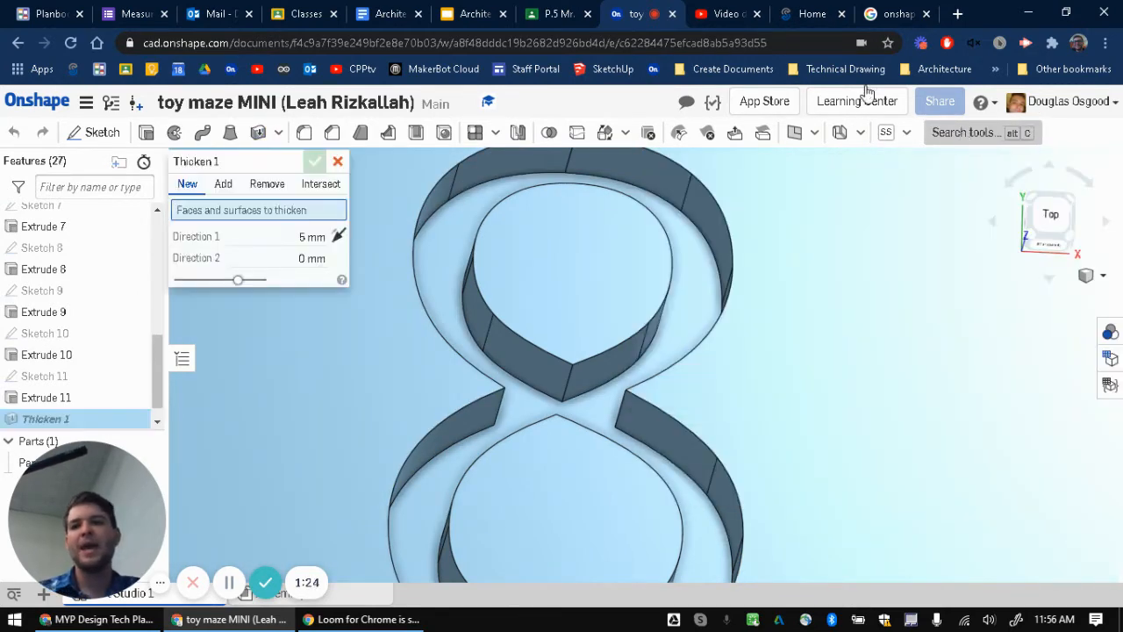
click(338, 162)
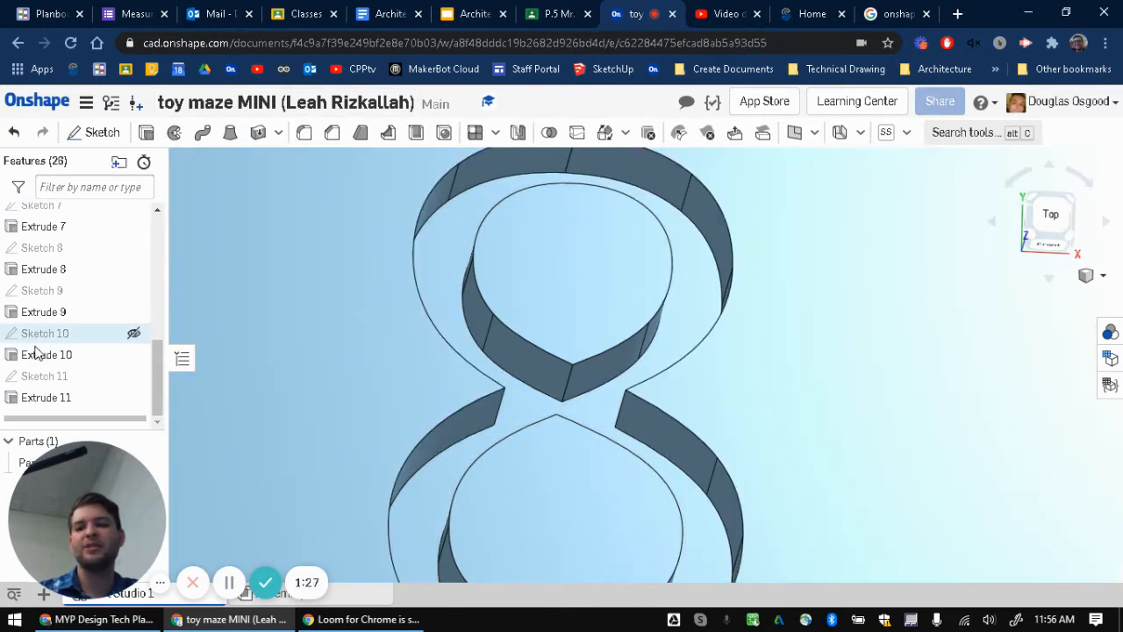
click(94, 133)
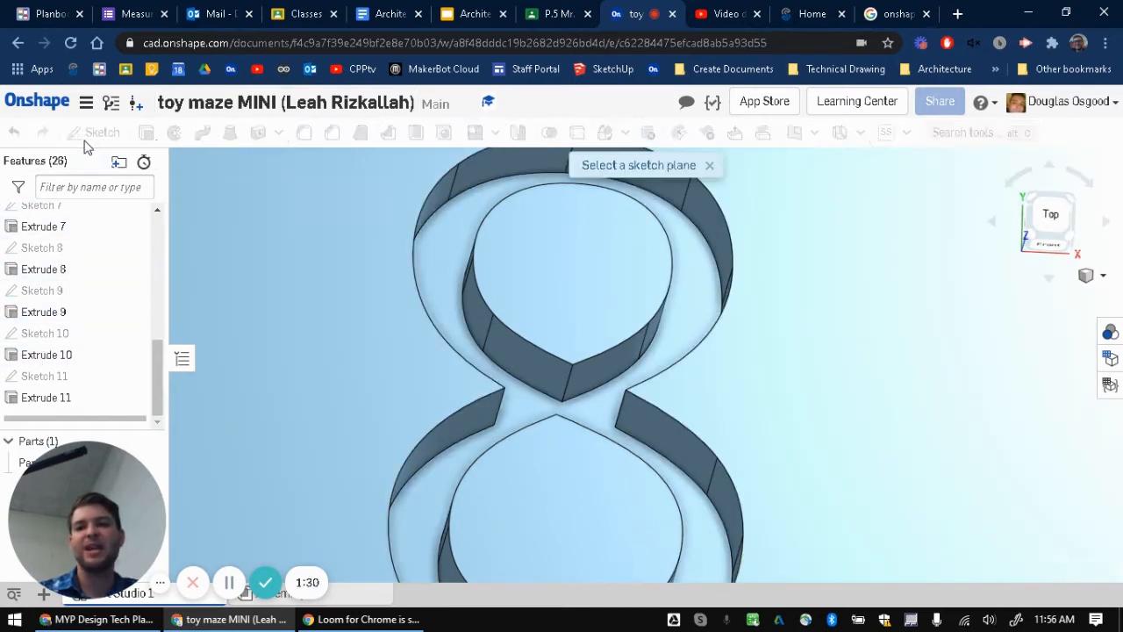
click(227, 271)
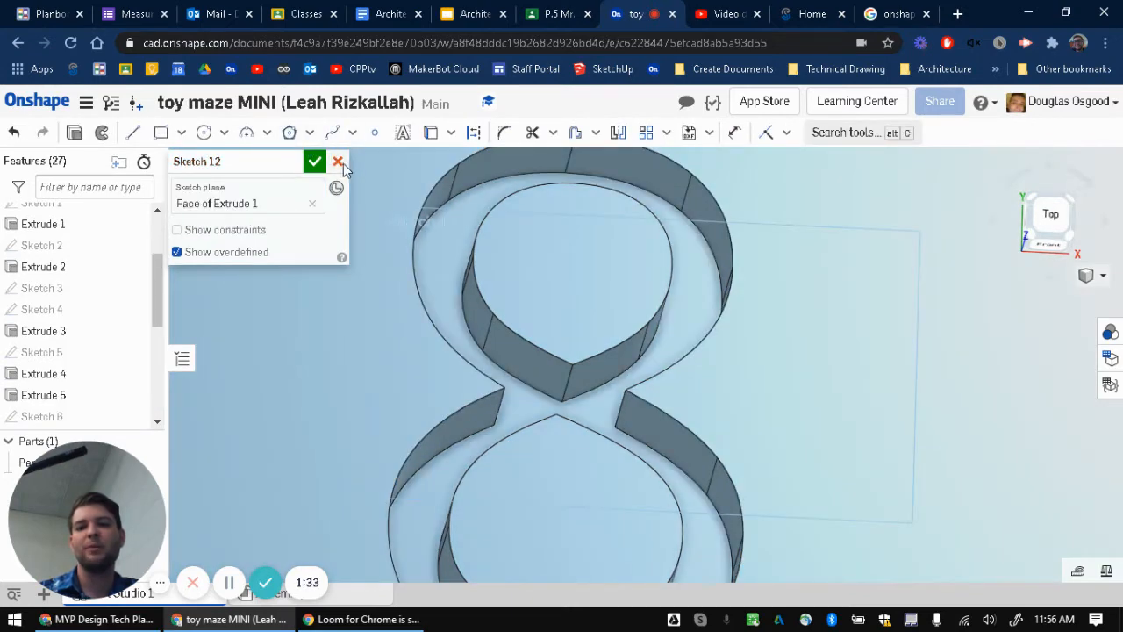
click(339, 162)
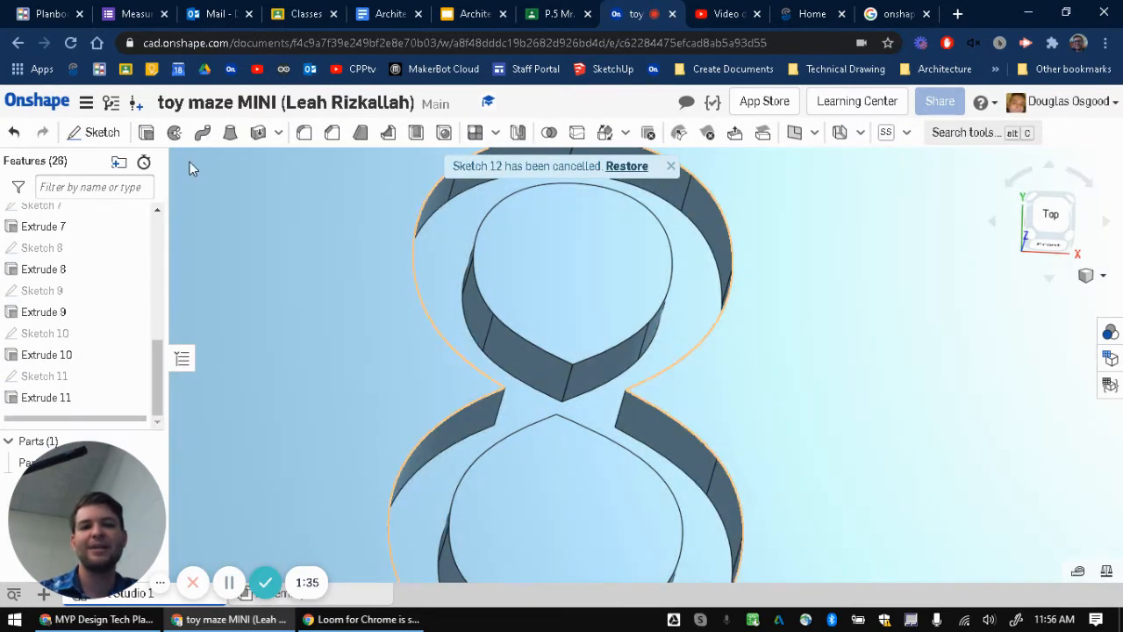
Start a Thicken of 2.5 mm in direction 1 on the upper-left outer wall face of the engraved 8
click(258, 133)
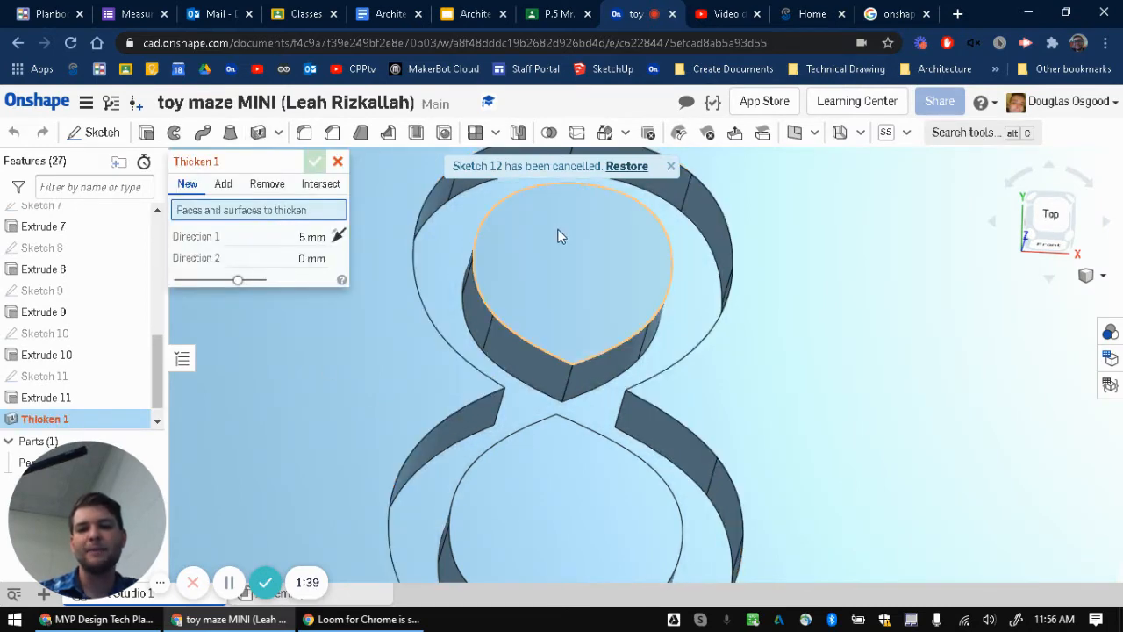
right_drag(559, 233, 519, 259)
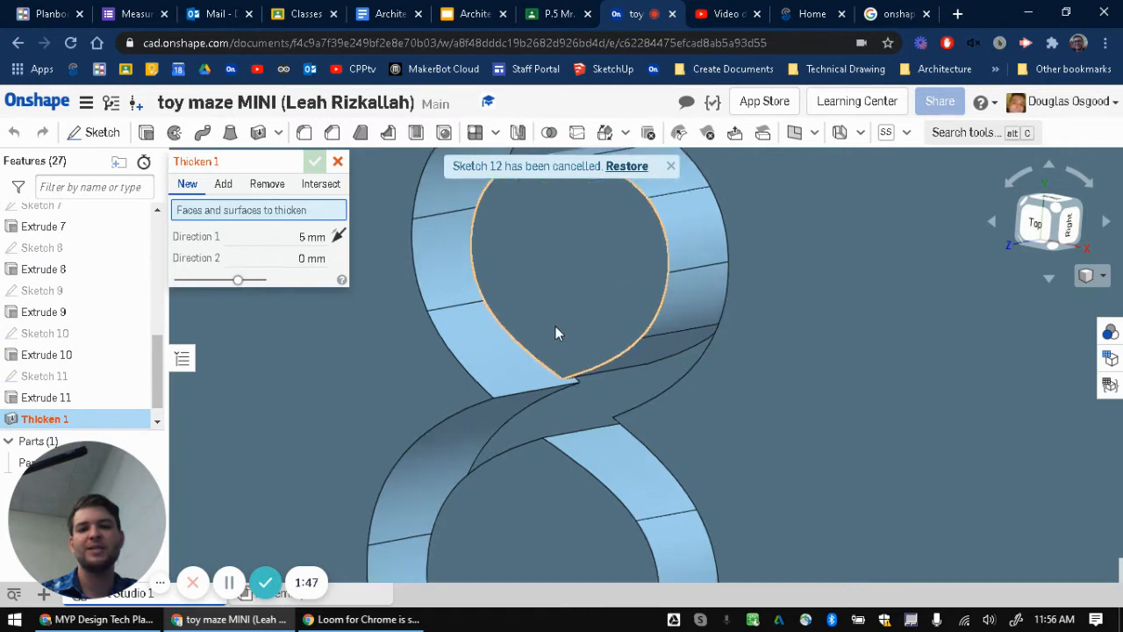
scroll(555, 326, down, 5)
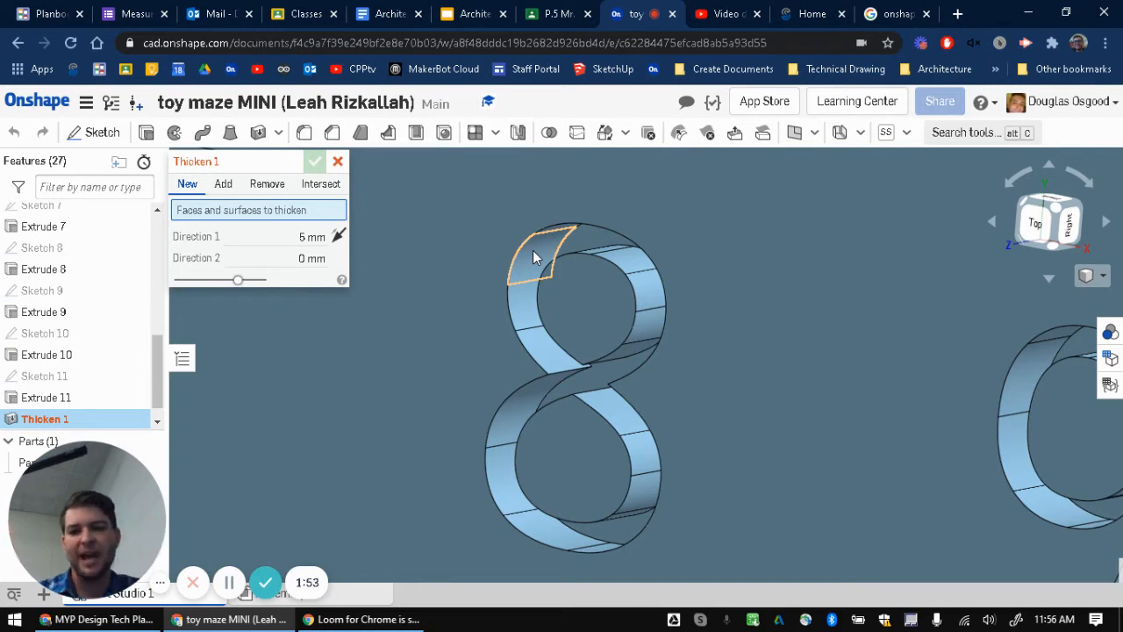
click(290, 237)
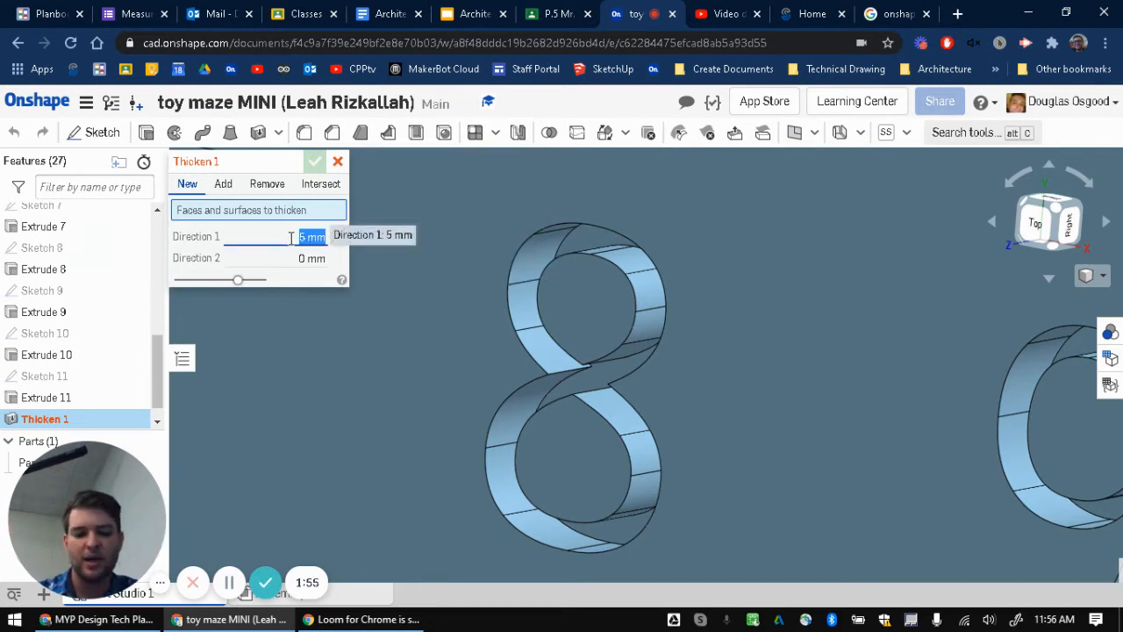
text(2.5)
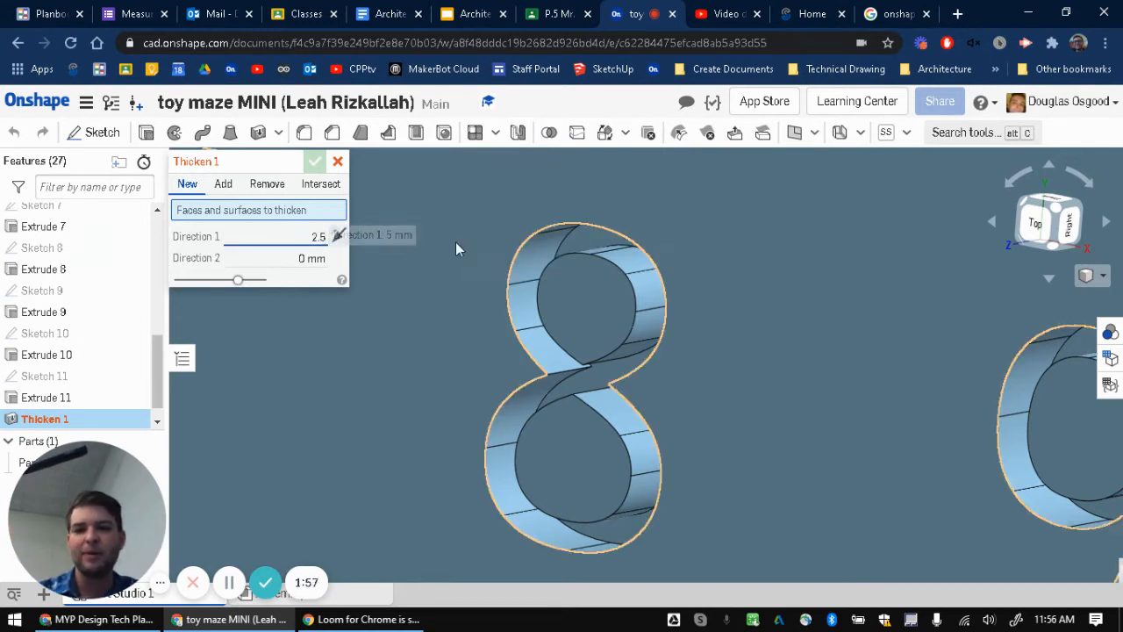
click(539, 259)
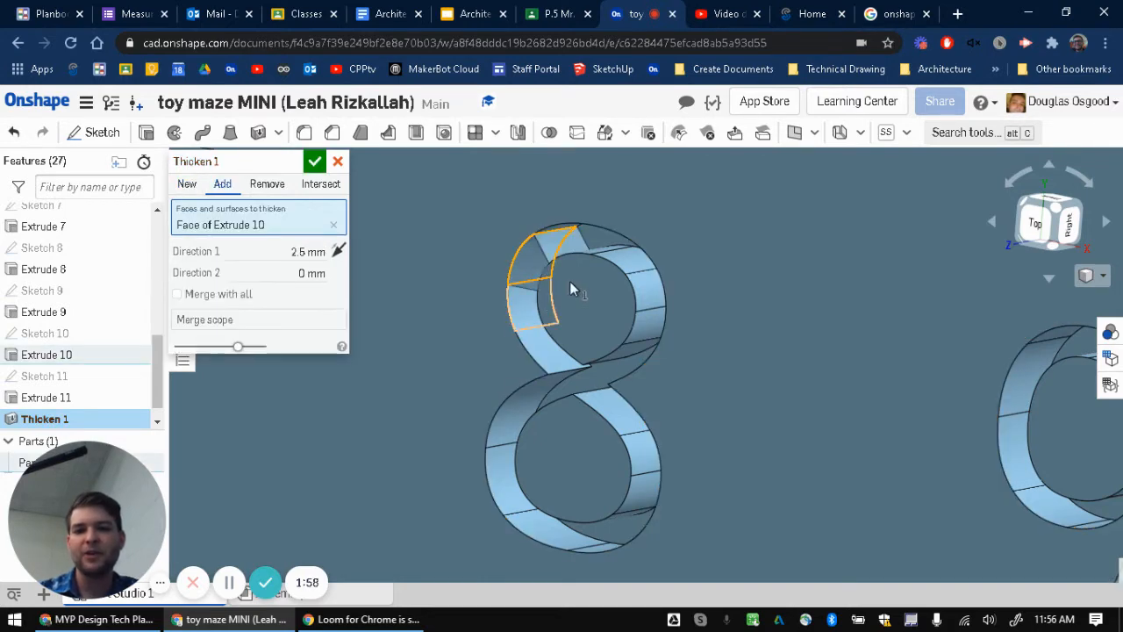
mouse_move(569, 281)
right_down()
mouse_move(591, 272)
mouse_move(579, 277)
right_up()
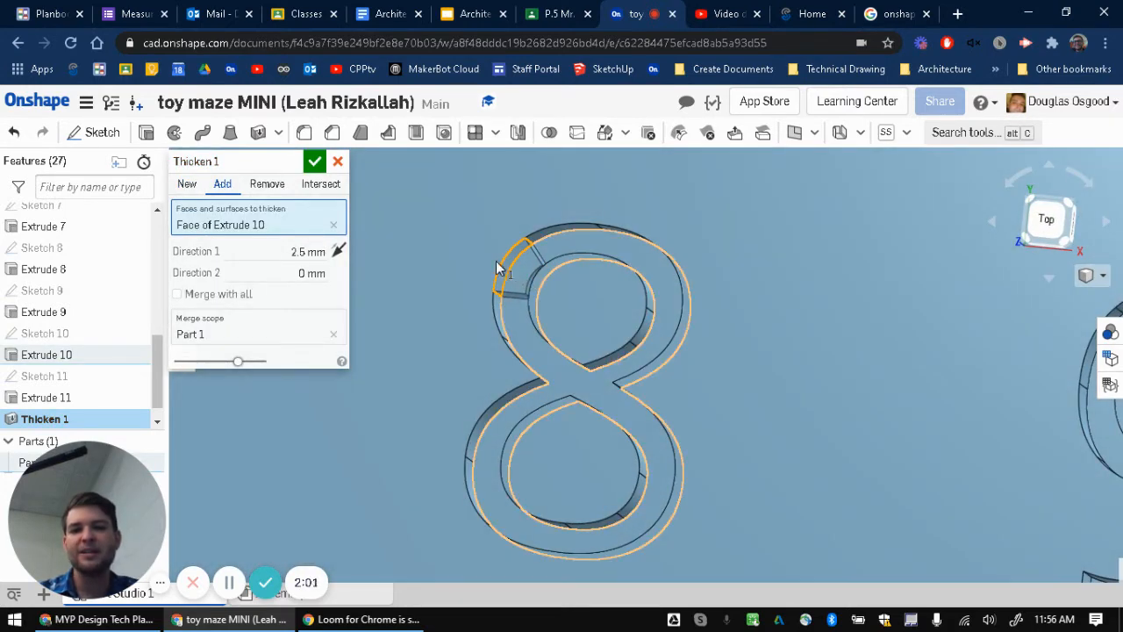
scroll(518, 279, up, 2)
right_drag(515, 272, 409, 243)
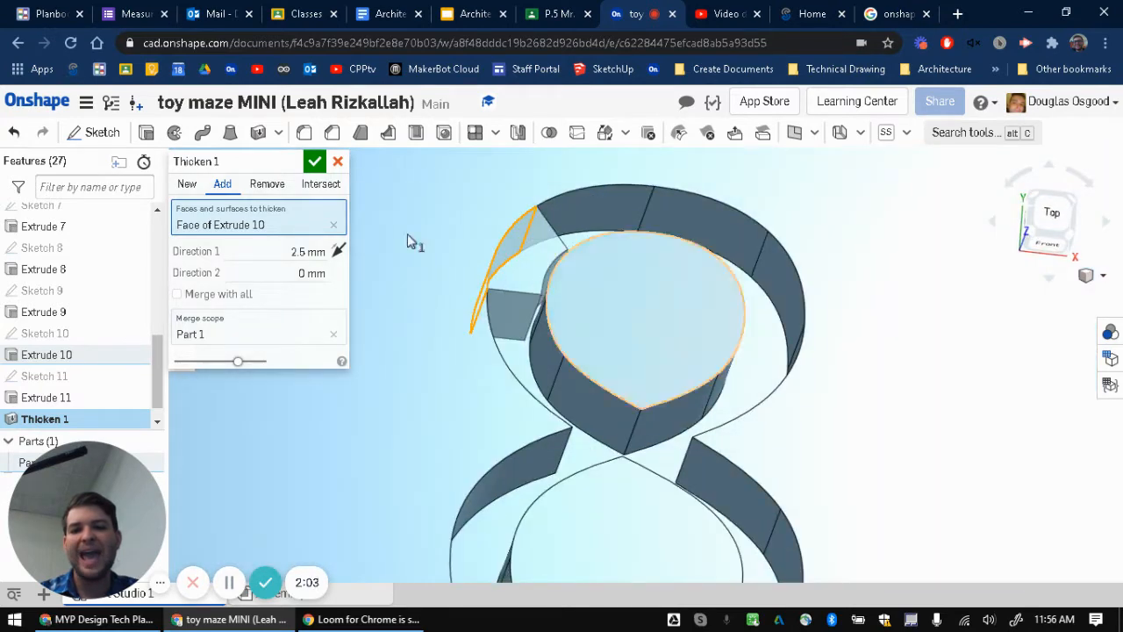
Switch the Thicken to Remove and add the two neighbouring outer wall faces along the top of the engraved 8
click(260, 186)
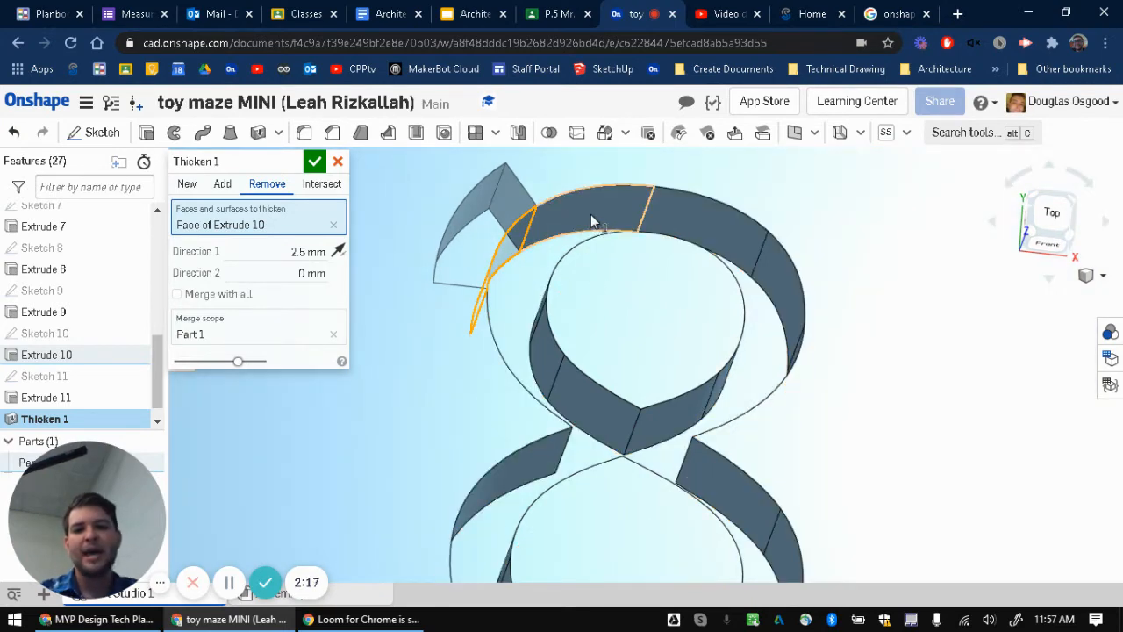
click(590, 214)
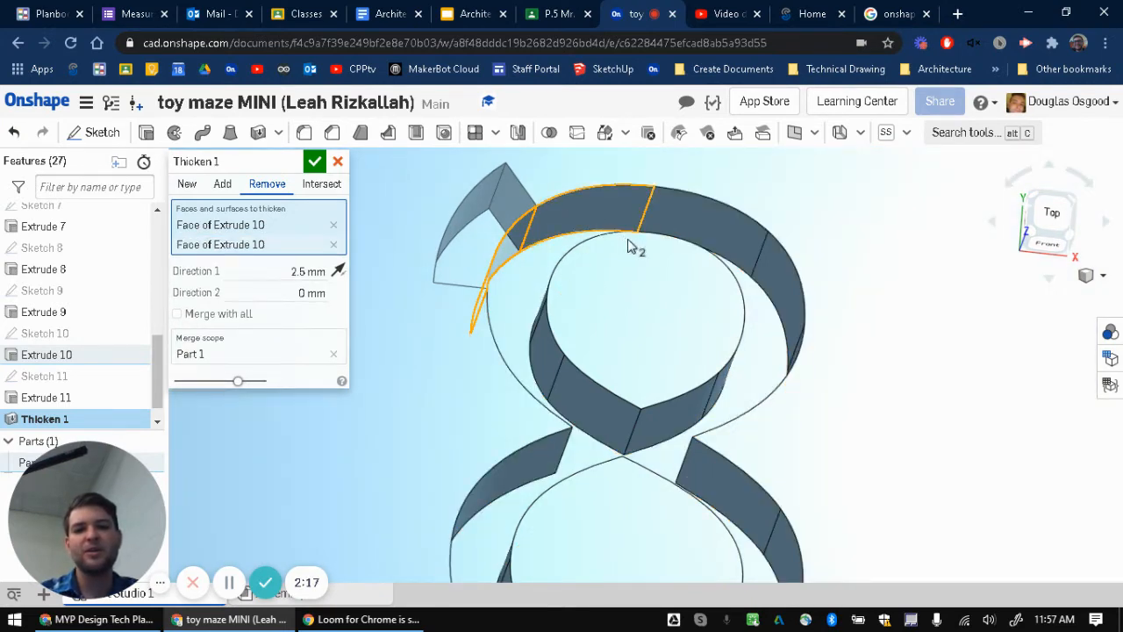
click(684, 211)
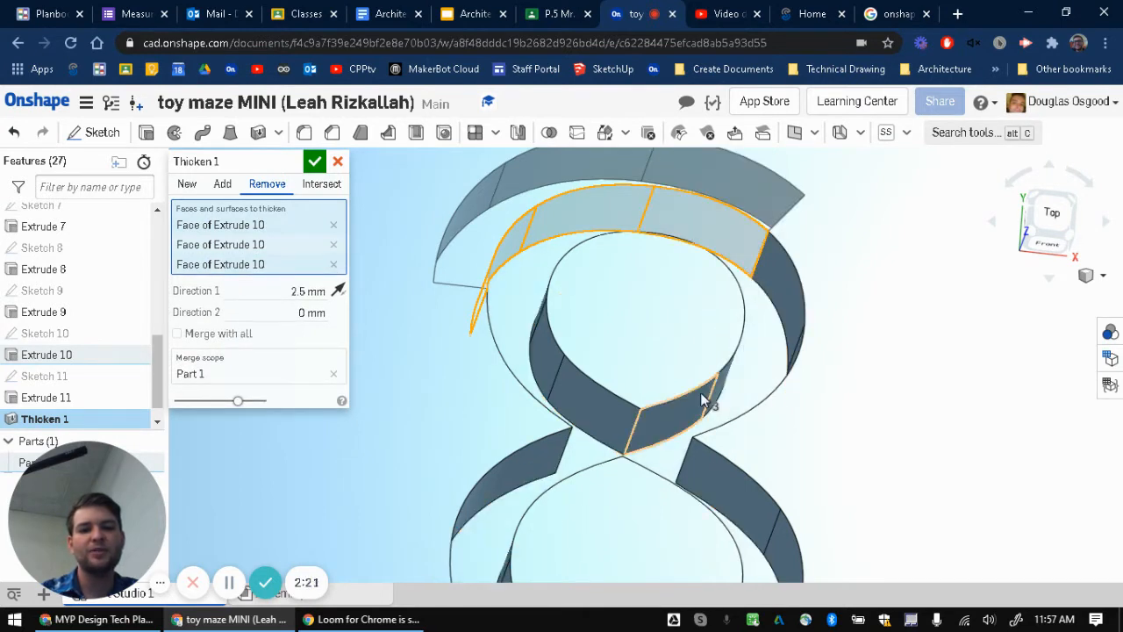
click(688, 395)
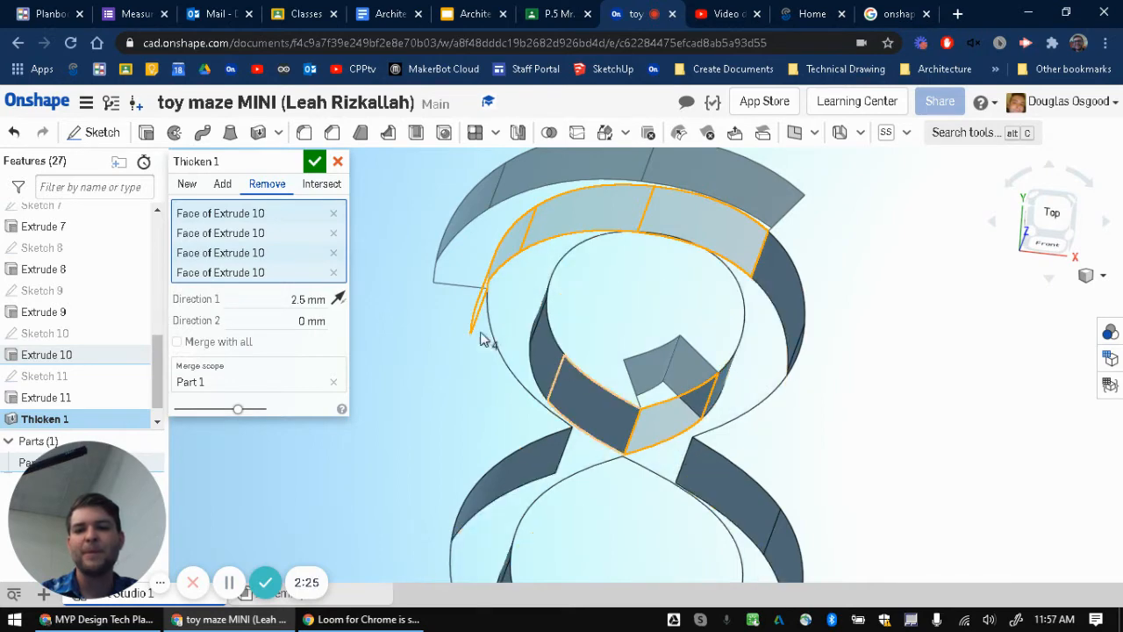
click(334, 274)
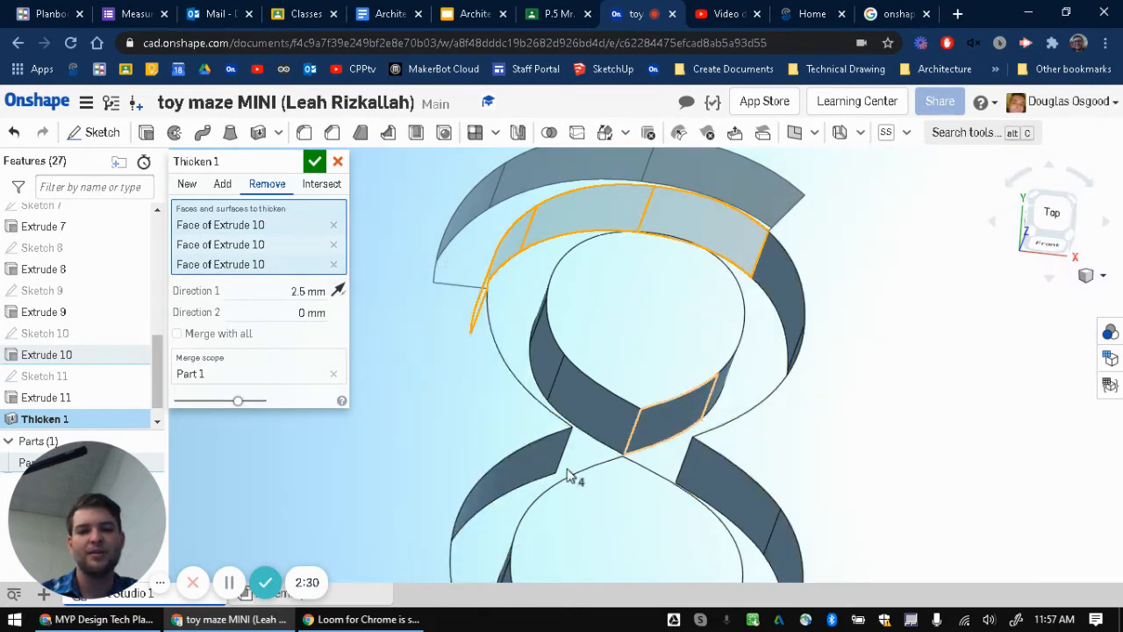
click(692, 408)
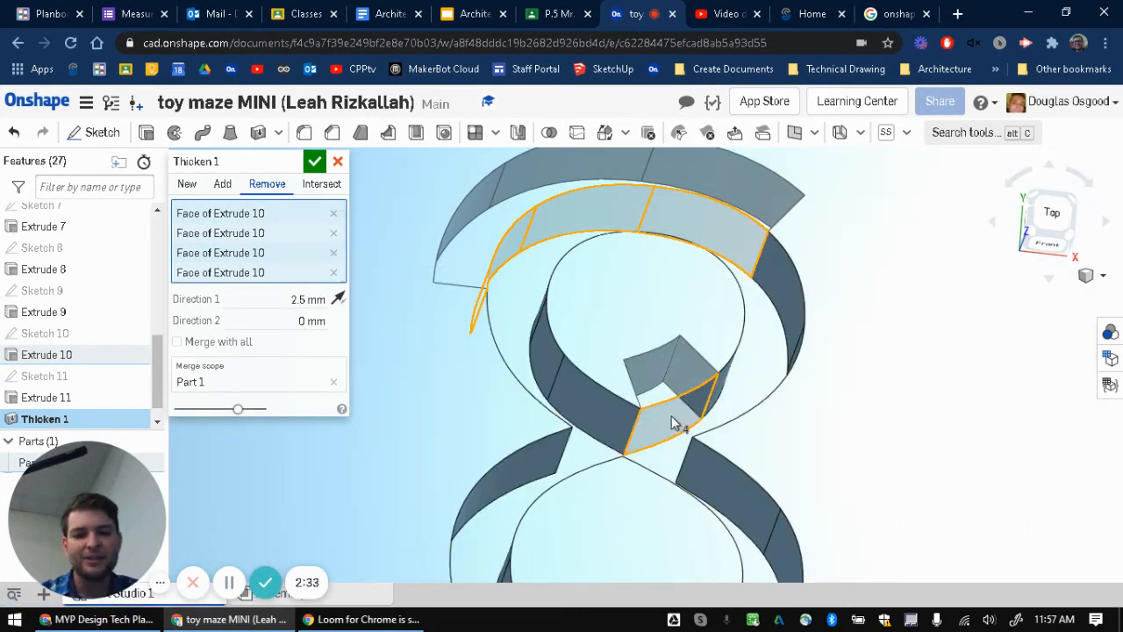
click(673, 423)
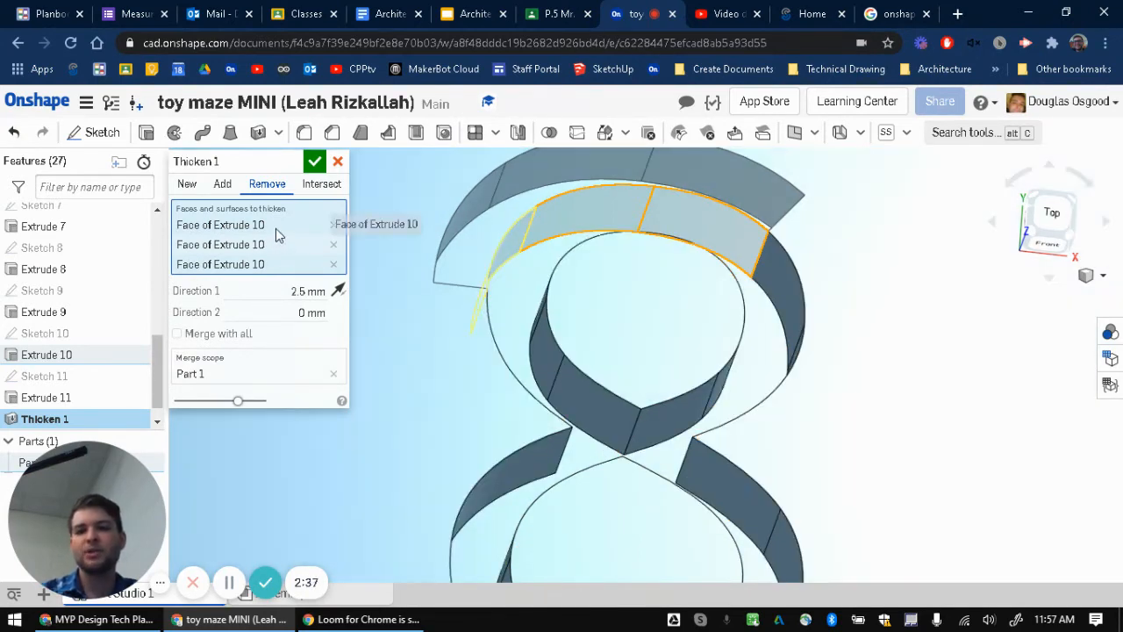
right_click(694, 355)
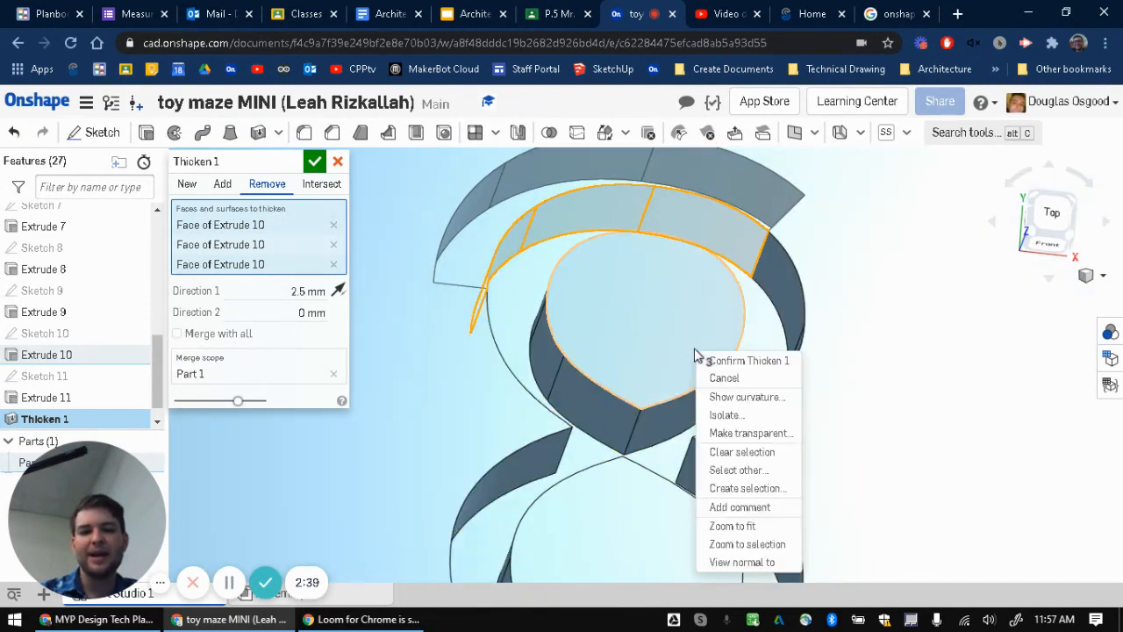
click(264, 163)
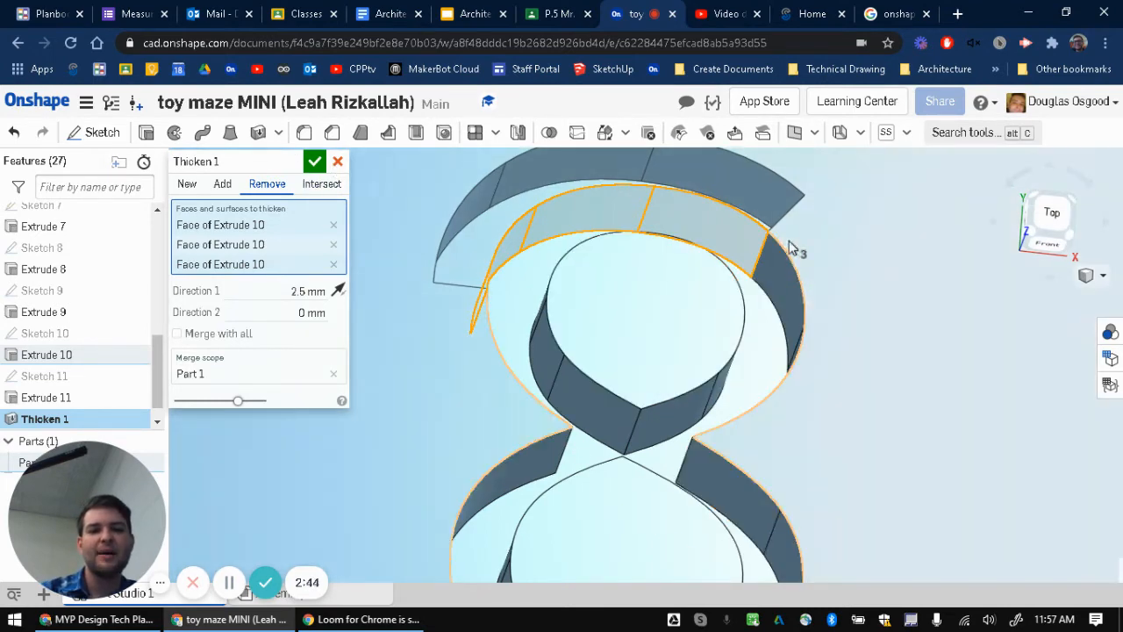
Add the right-hand outer wall faces of the 8 to the Thicken, from the upper loop past the waist and down the lower loop
right_drag(829, 319, 792, 311)
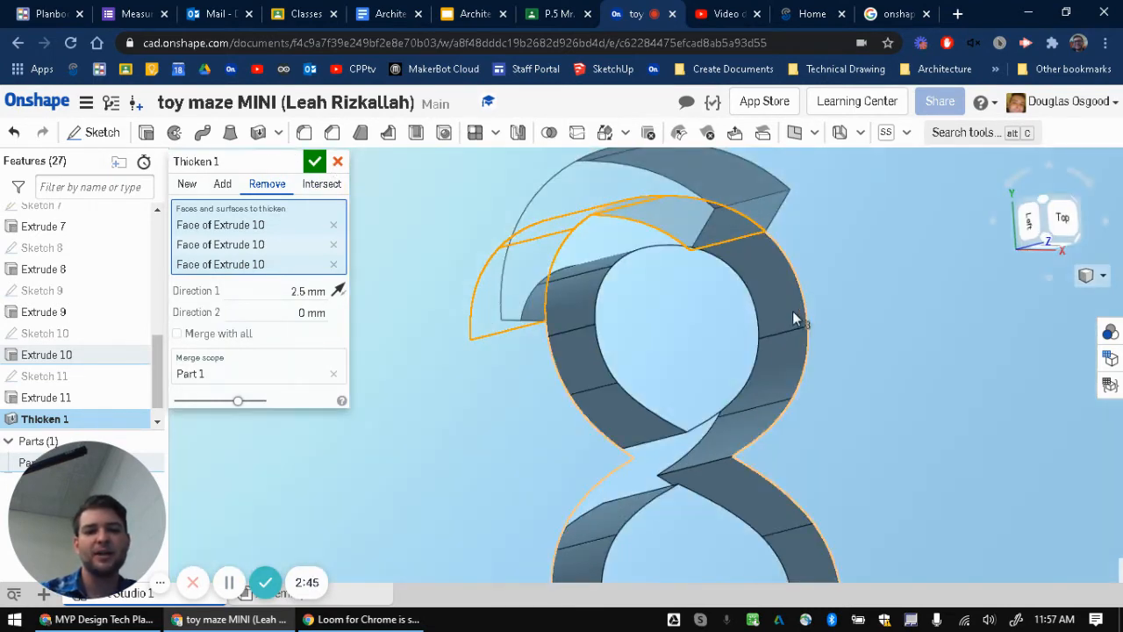
click(780, 365)
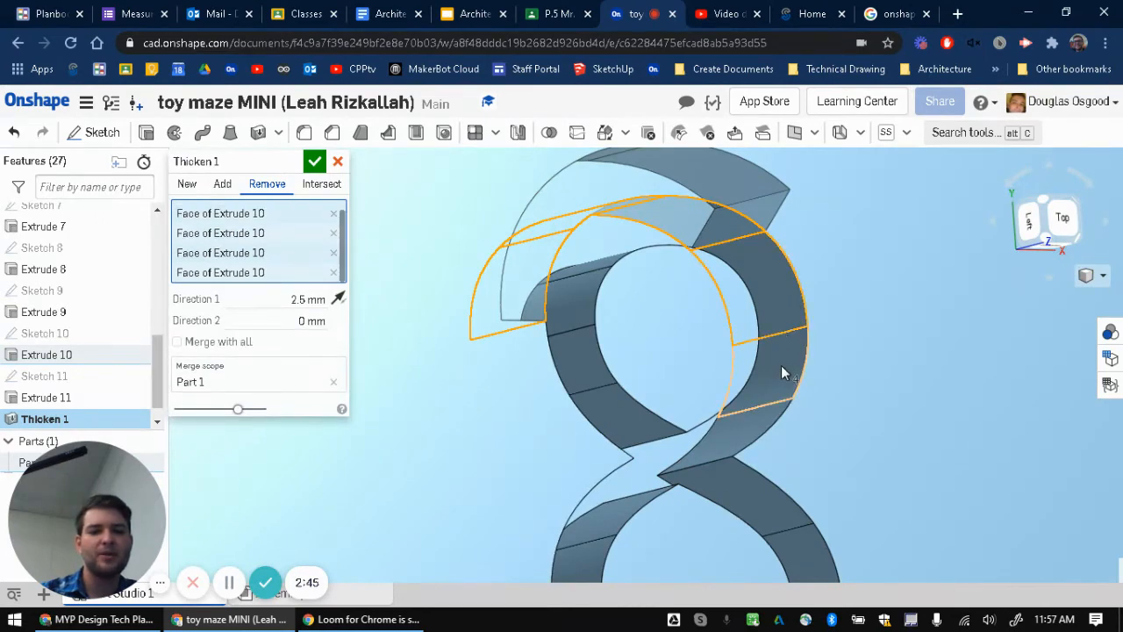
click(730, 435)
click(759, 507)
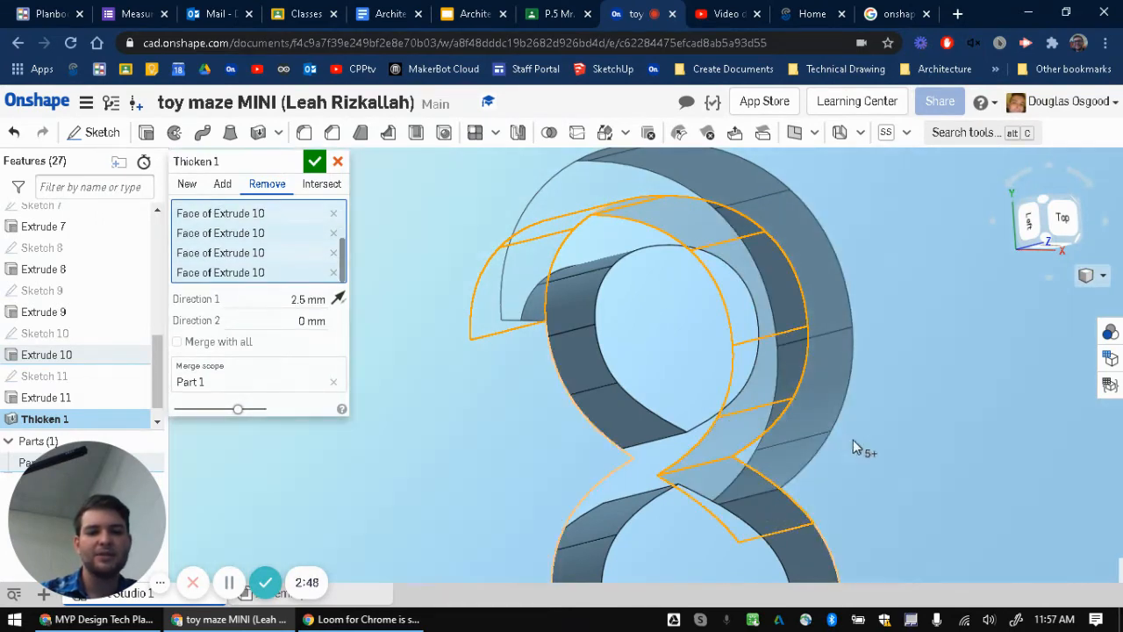
middle_drag(854, 439, 698, 235)
click(649, 376)
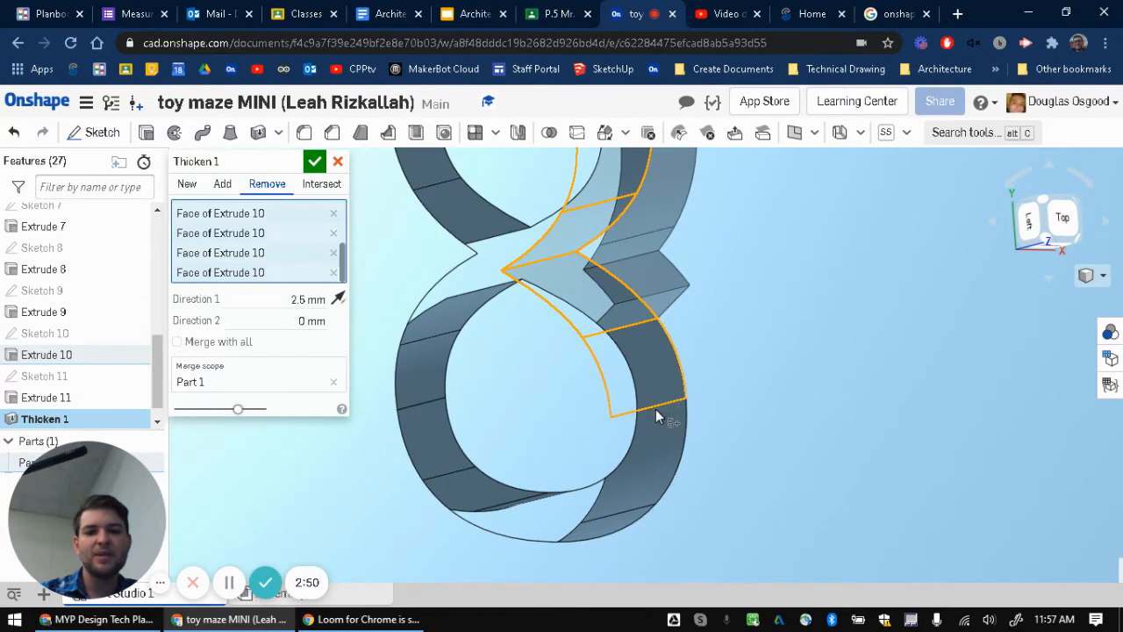
click(654, 452)
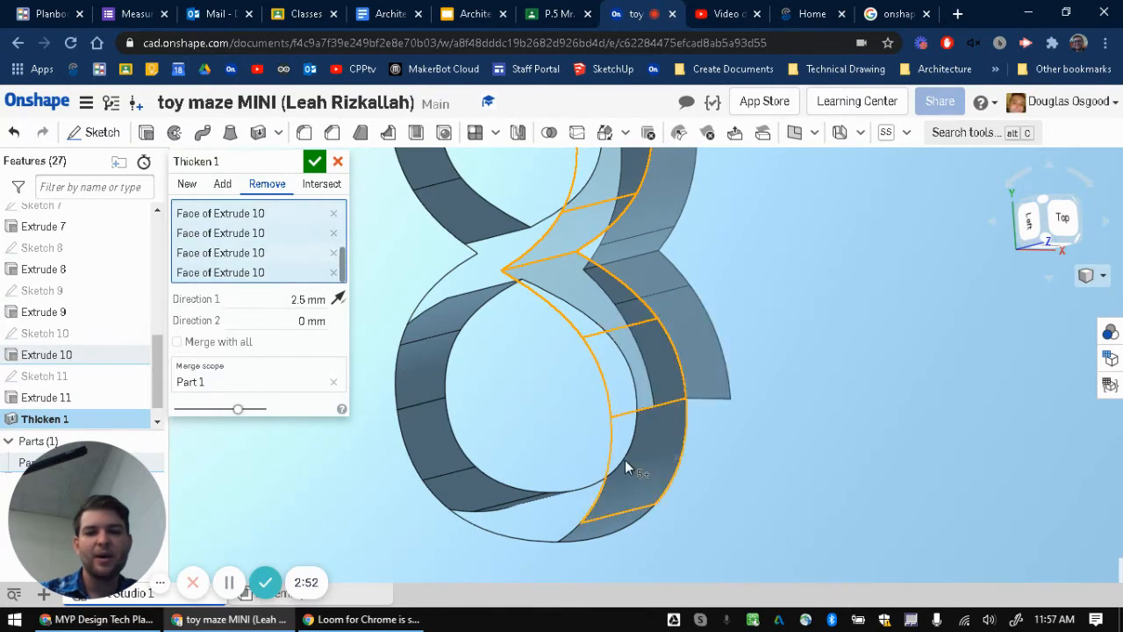
Add the outer wall faces around the bottom of the 8's lower loop to the Thicken
right_drag(625, 465, 587, 276)
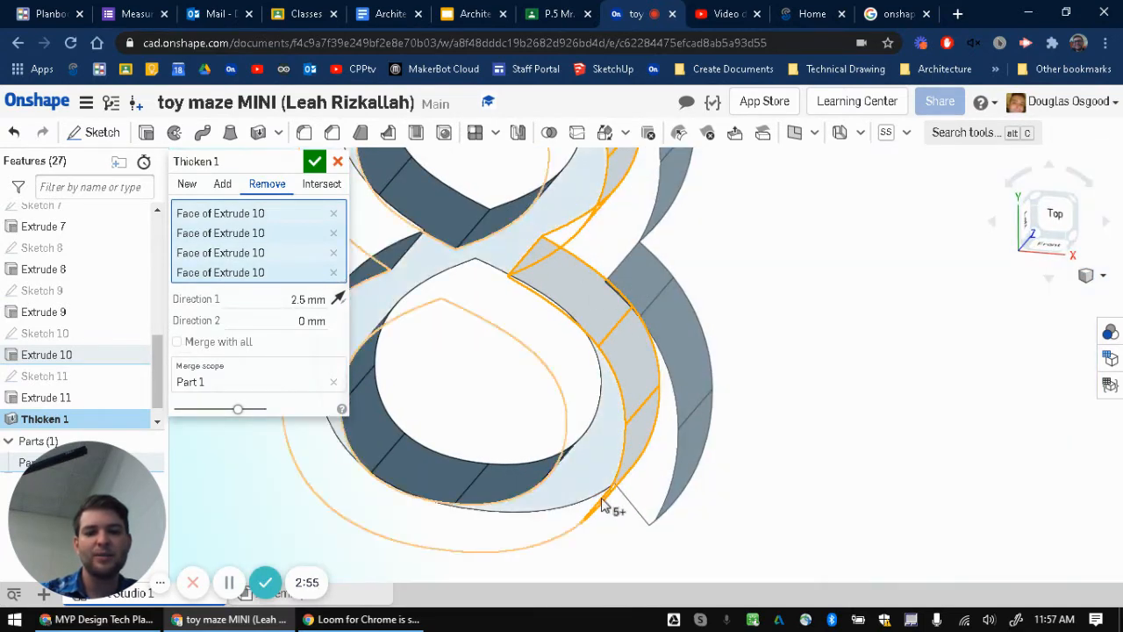
right_drag(601, 499, 607, 523)
click(584, 491)
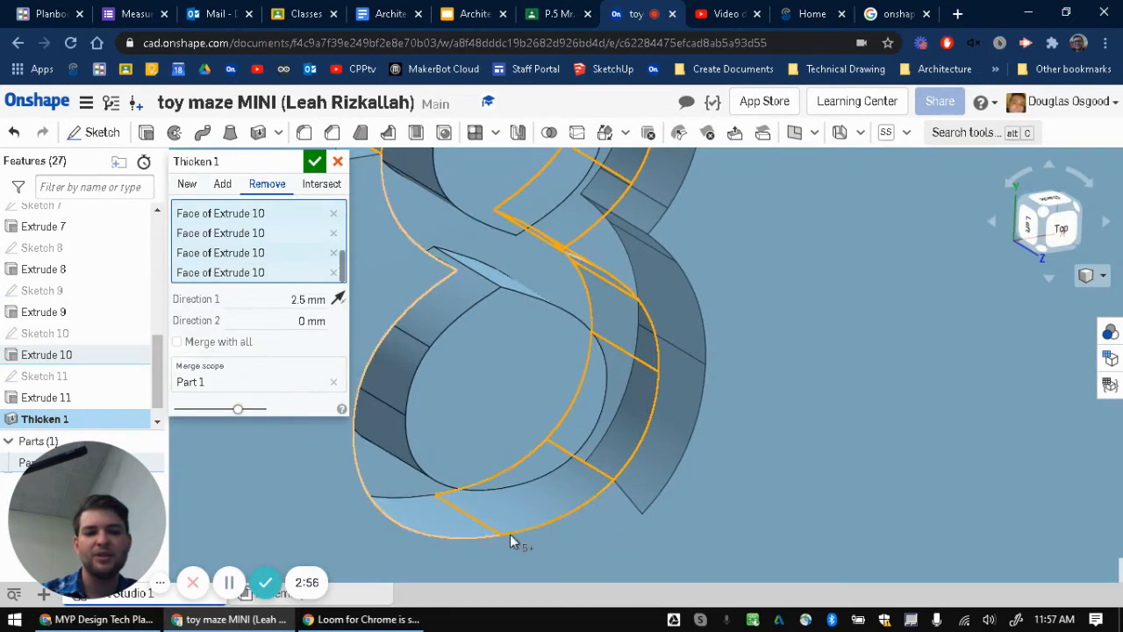
right_drag(511, 541, 431, 511)
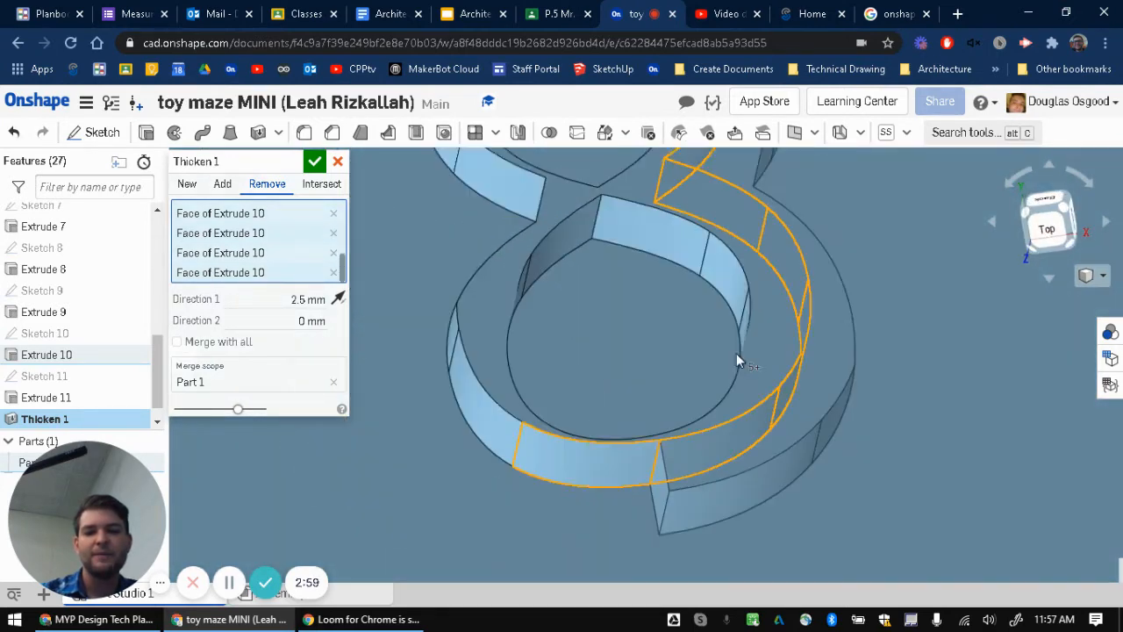
Add the remaining left-hand outer wall faces of the 8 up to the upper loop and finish the Thicken
right_drag(736, 353, 647, 383)
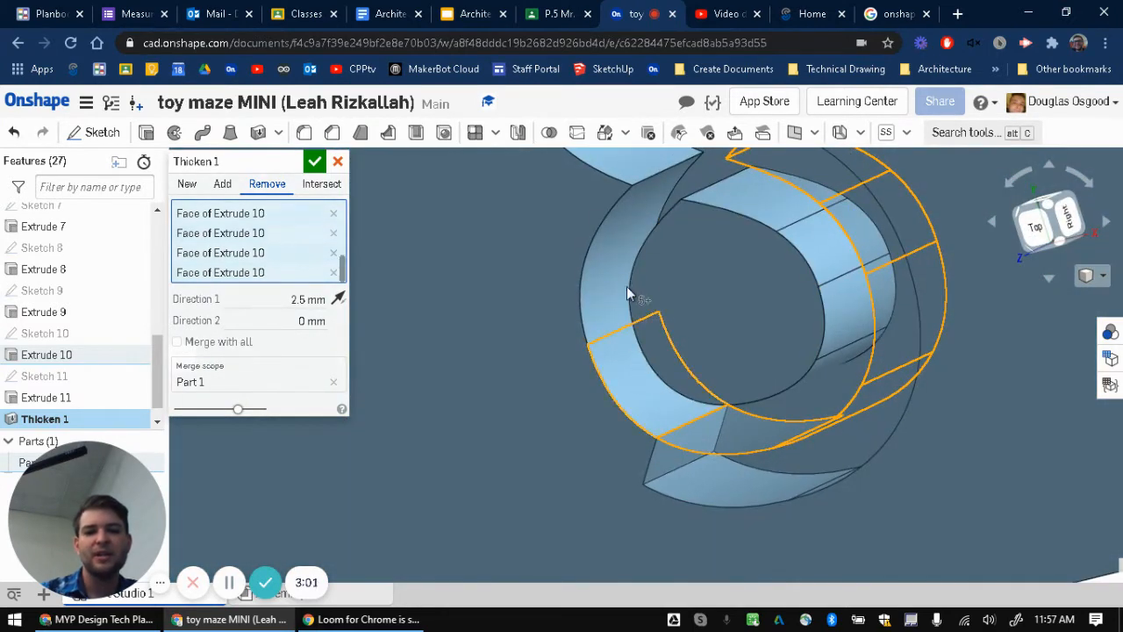
middle_drag(651, 231, 643, 328)
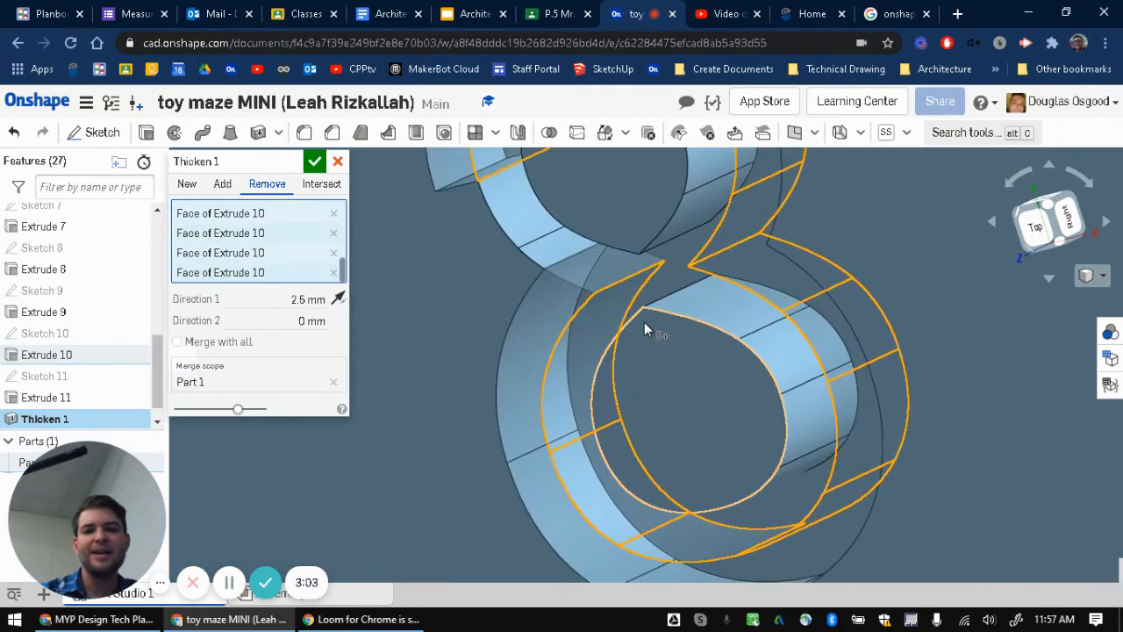
right_drag(644, 322, 623, 347)
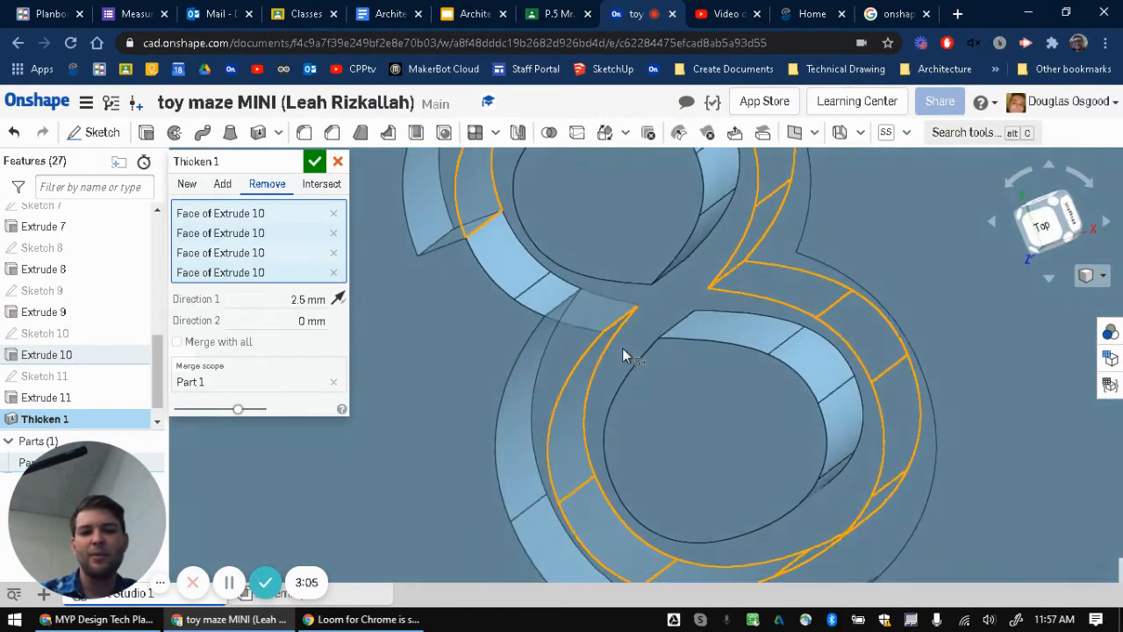
click(531, 287)
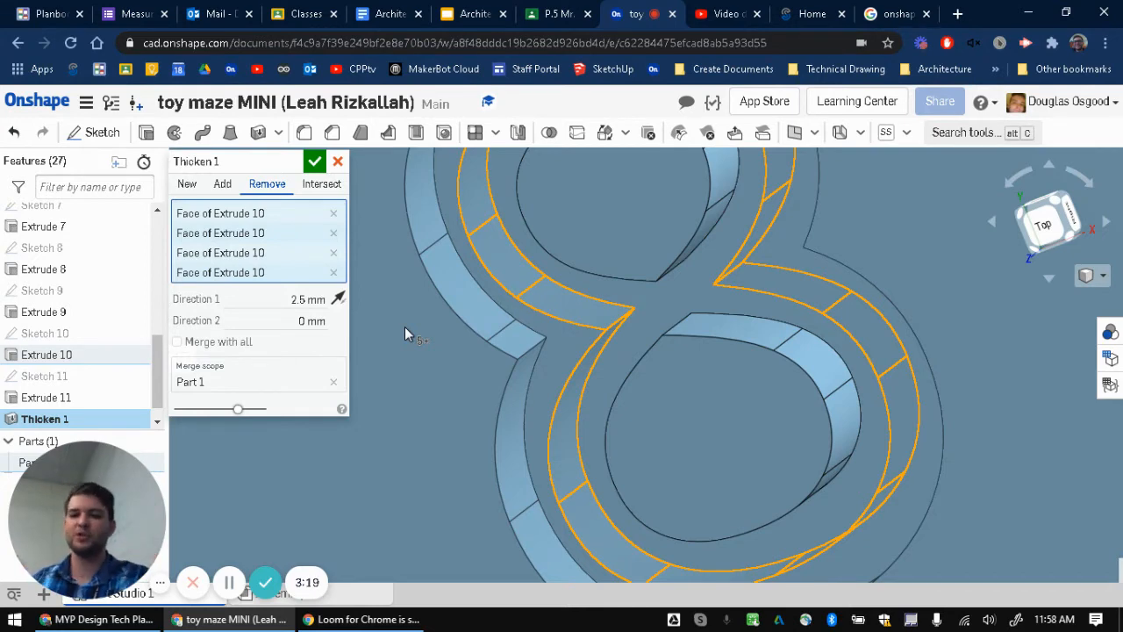
scroll(647, 236, down, 3)
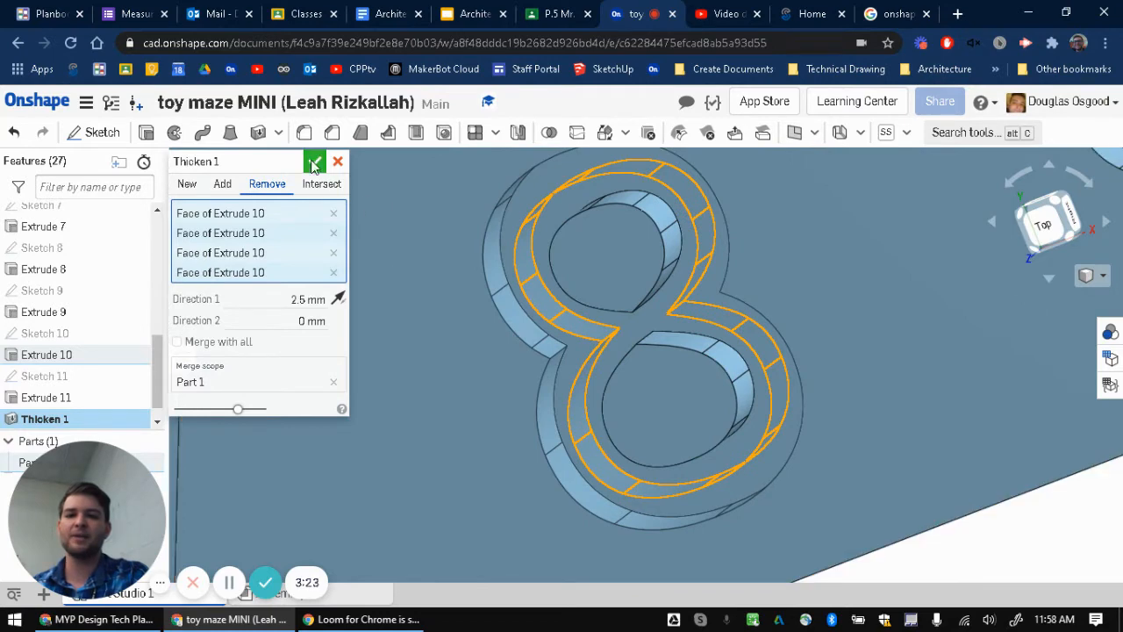
key(Return)
Start a new Thicken in Remove mode on the upper wall face of the engraved 7's horizontal bar
scroll(586, 349, up, 2)
scroll(586, 350, down, 5)
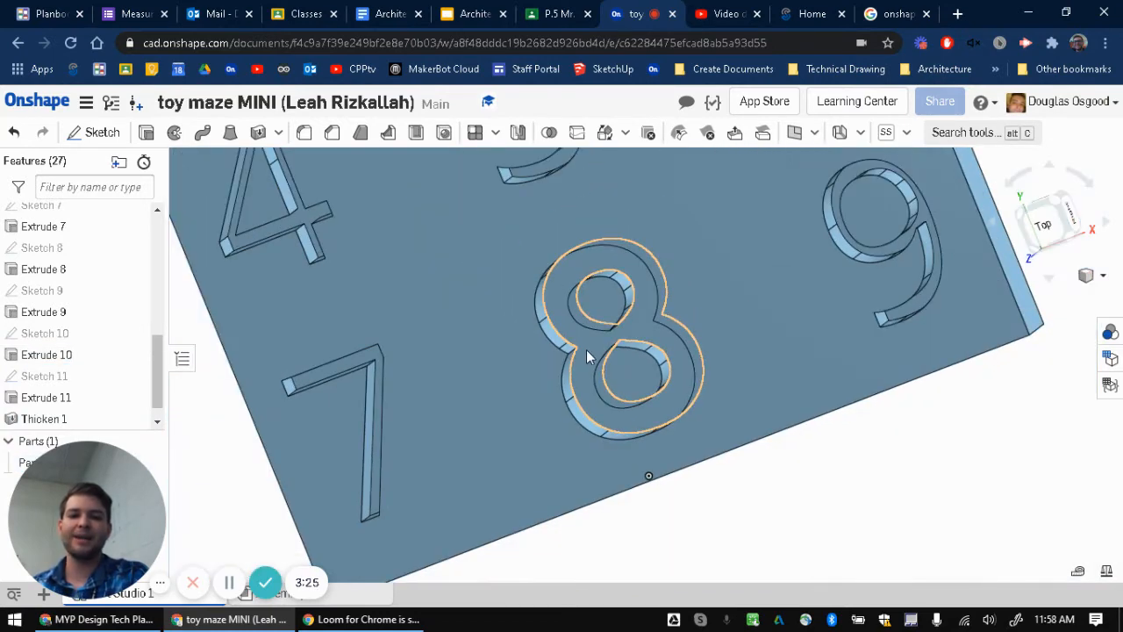
scroll(657, 360, down, 2)
scroll(660, 367, down, 2)
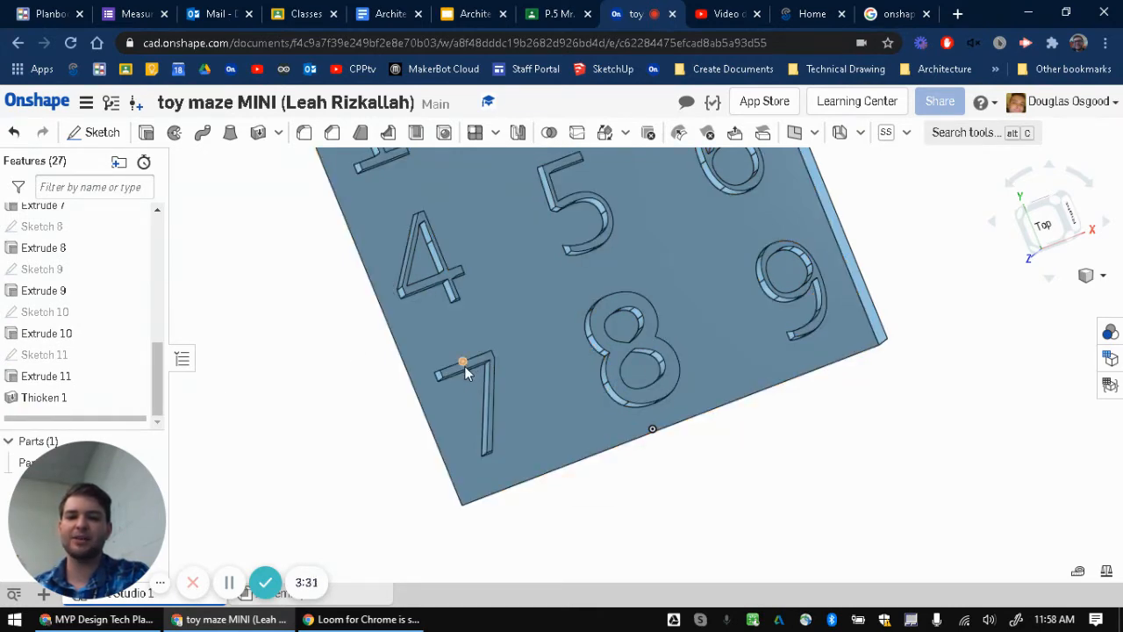
scroll(460, 367, up, 5)
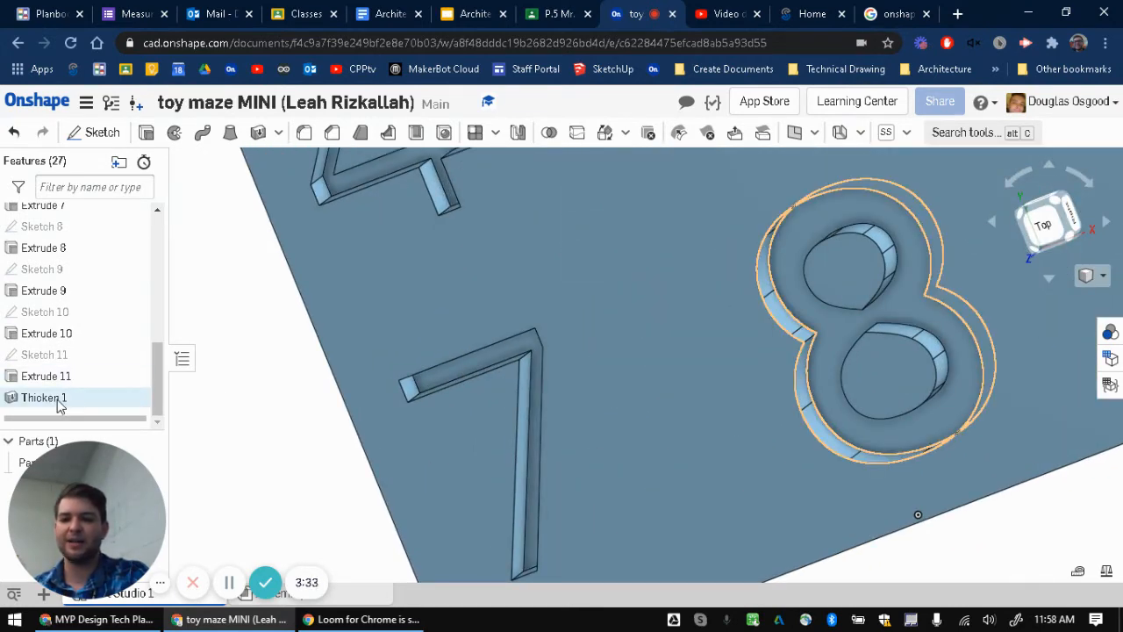
click(258, 134)
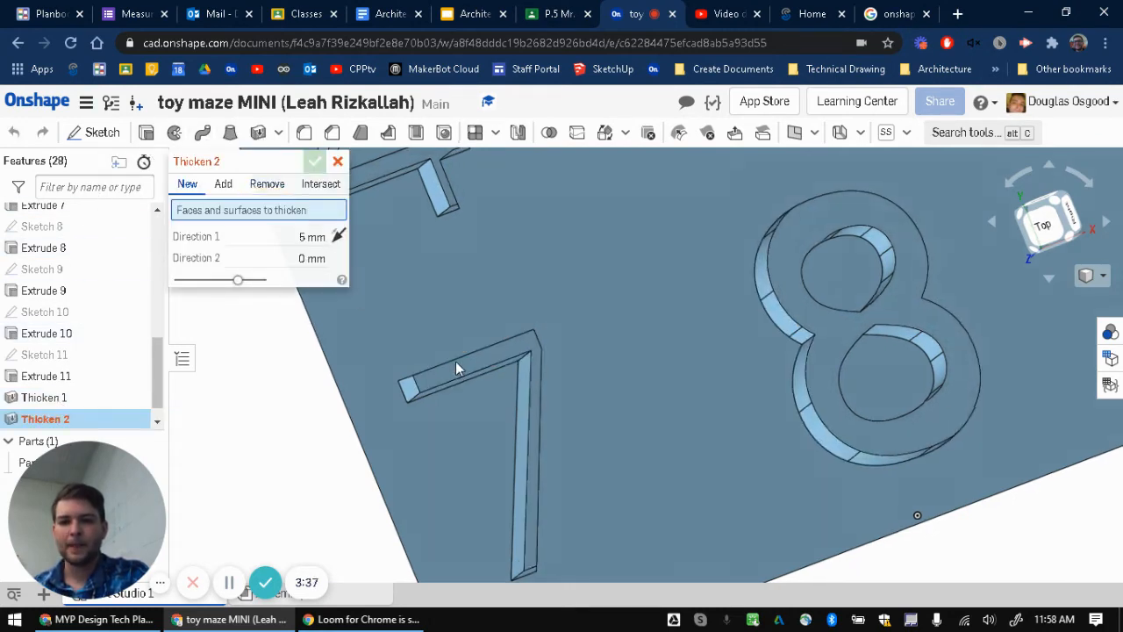
right_drag(455, 360, 450, 343)
scroll(450, 347, up, 5)
click(559, 289)
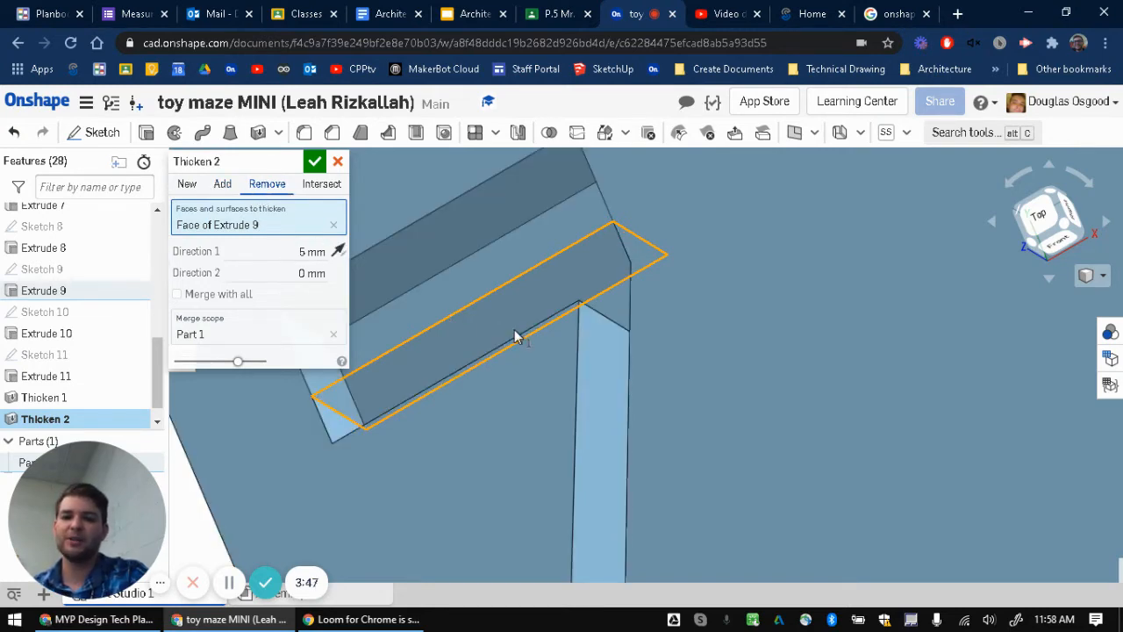
Add the end face and lower wall face of the 7's horizontal bar and set the direction 1 thickness to 2.5 mm
scroll(514, 329, up, 2)
scroll(514, 328, down, 5)
right_drag(529, 315, 522, 338)
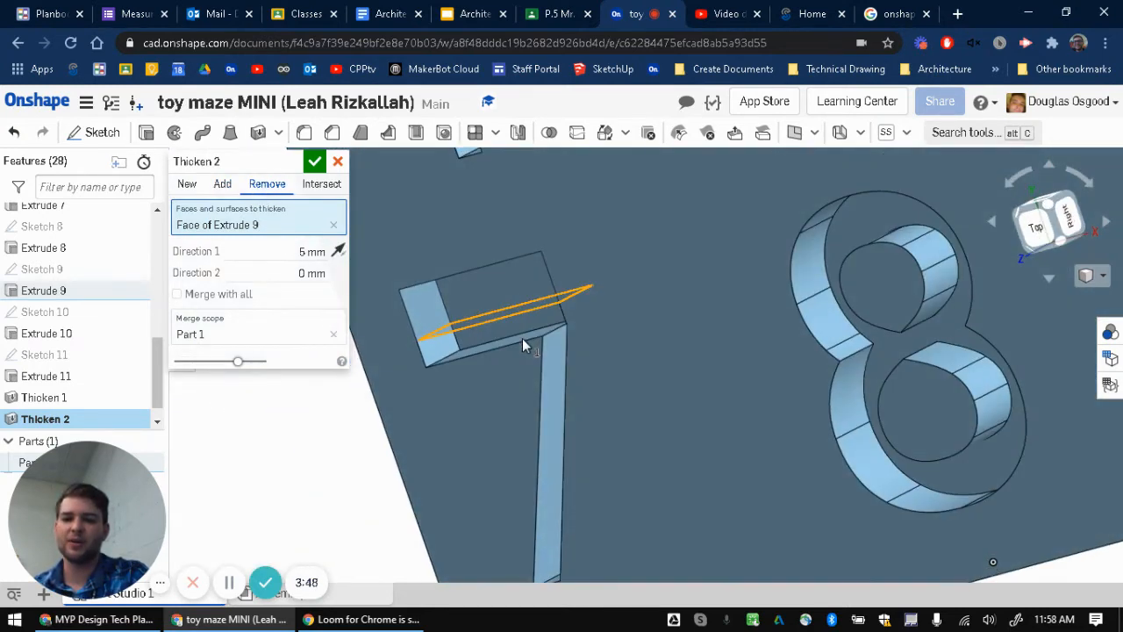
click(438, 345)
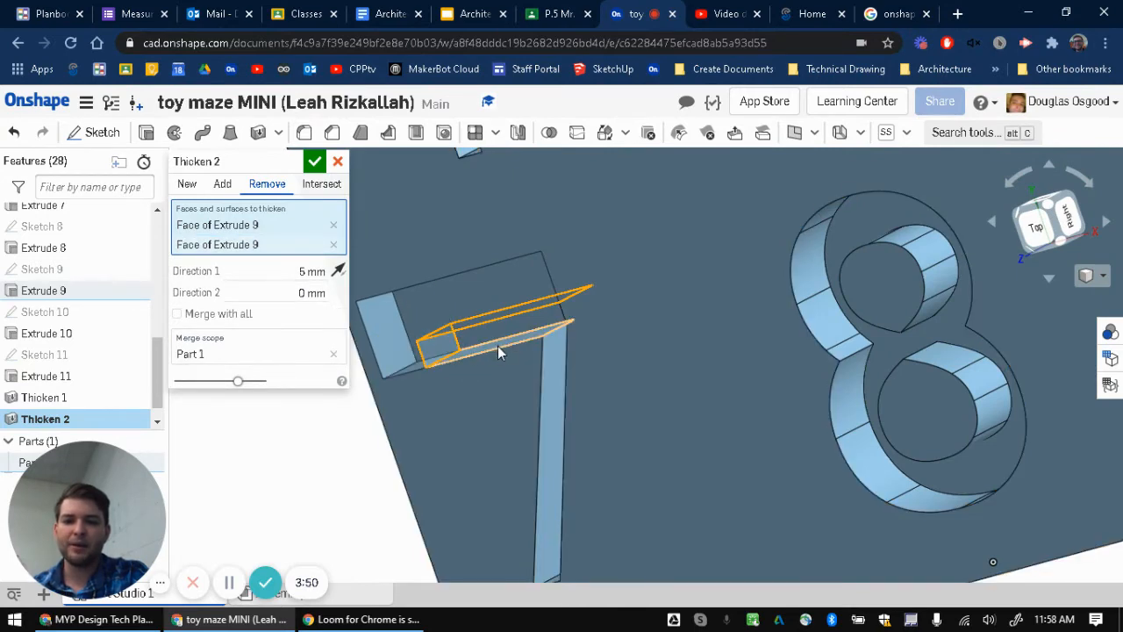
click(498, 346)
right_drag(521, 390, 523, 401)
click(301, 297)
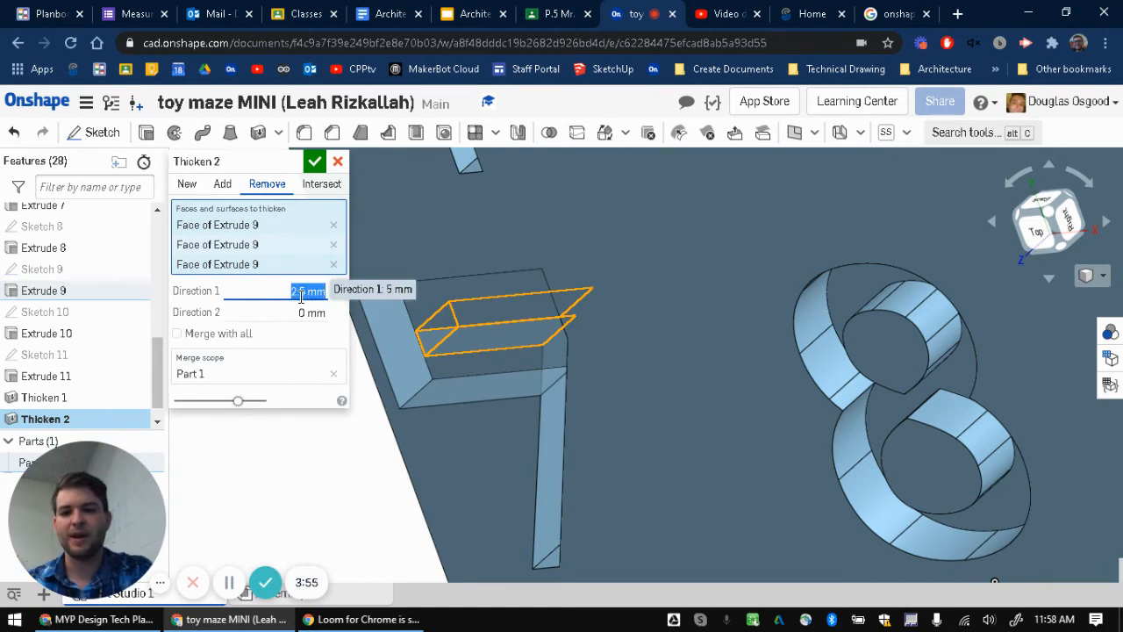
Add both long wall faces of the 7's stem, its bottom end face and the short upper corner face to the Thicken
click(545, 400)
mouse_move(605, 392)
right_down()
mouse_move(645, 351)
mouse_move(608, 375)
right_up()
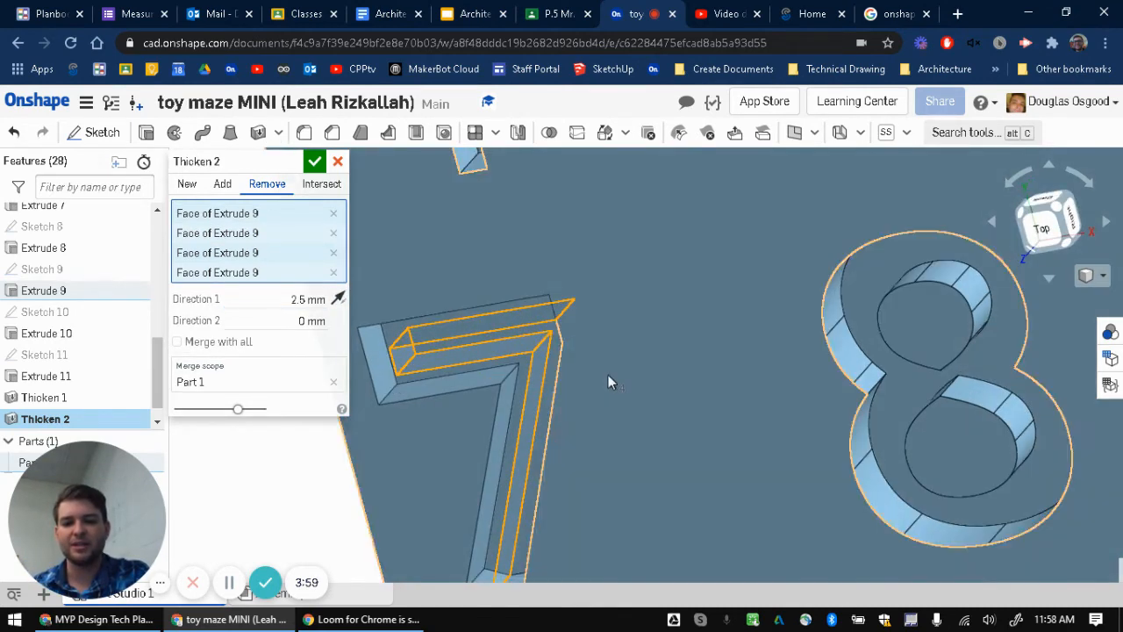
middle_drag(608, 375, 648, 260)
scroll(590, 477, up, 4)
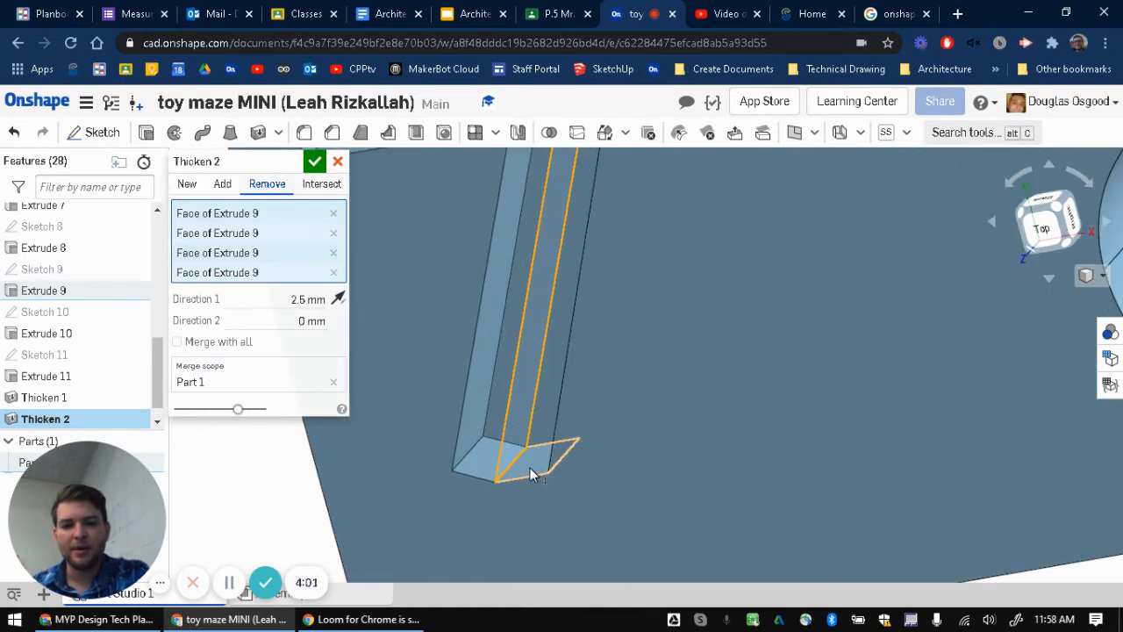
right_drag(599, 412, 547, 410)
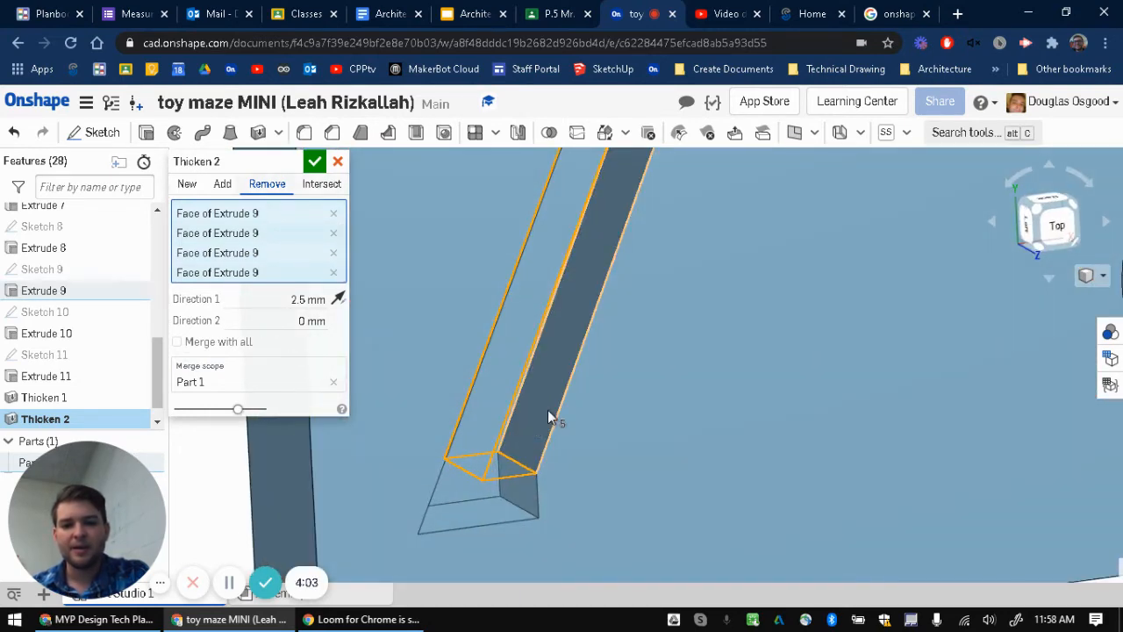
scroll(547, 394, down, 5)
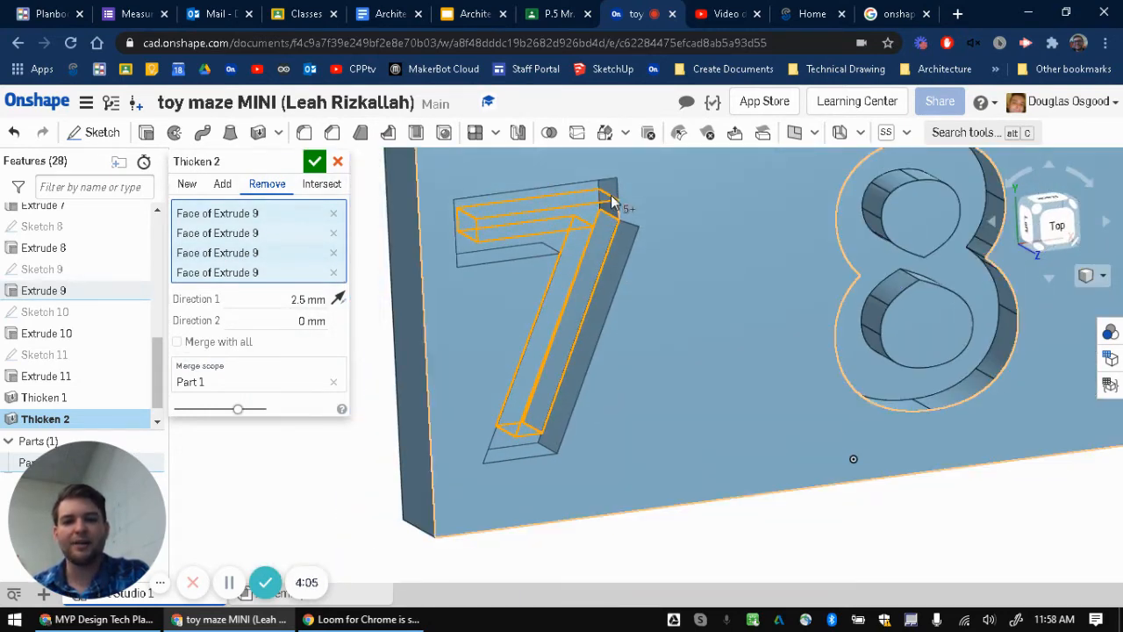
scroll(612, 202, up, 4)
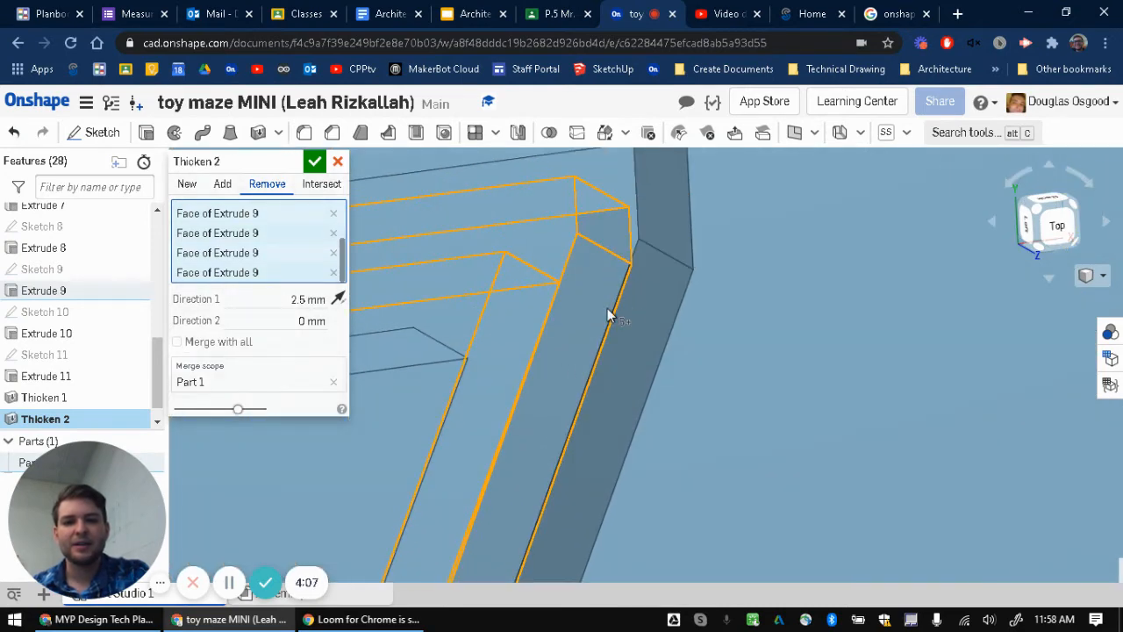
Finish the Thicken on the engraved 7 and measure the length of the bottom edge of its stem
scroll(608, 314, down, 5)
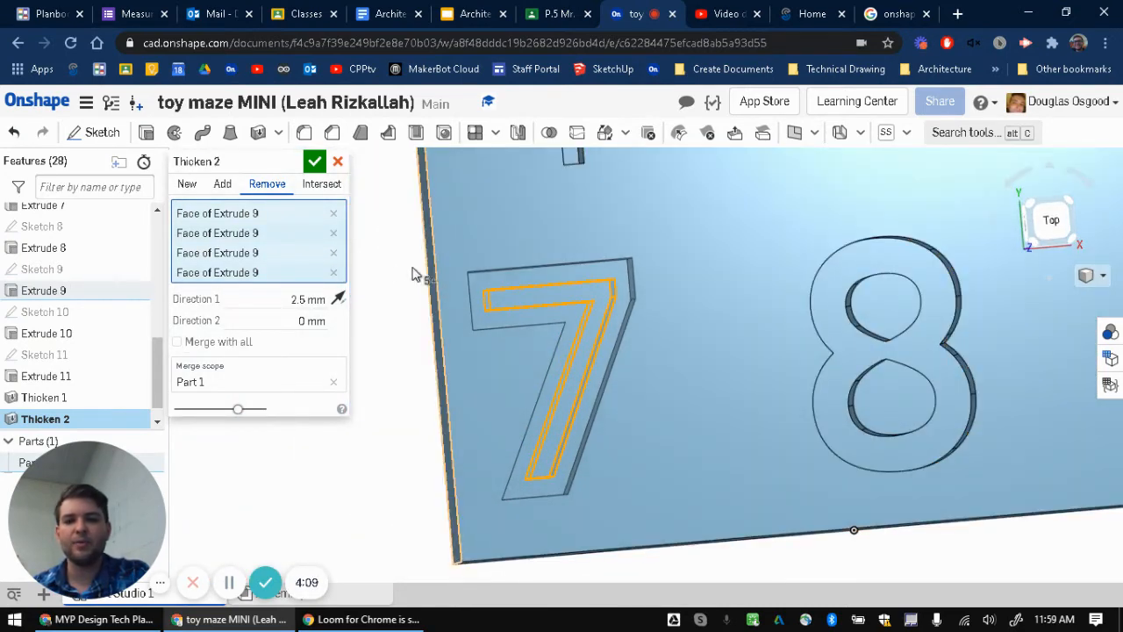
click(315, 163)
scroll(530, 492, up, 5)
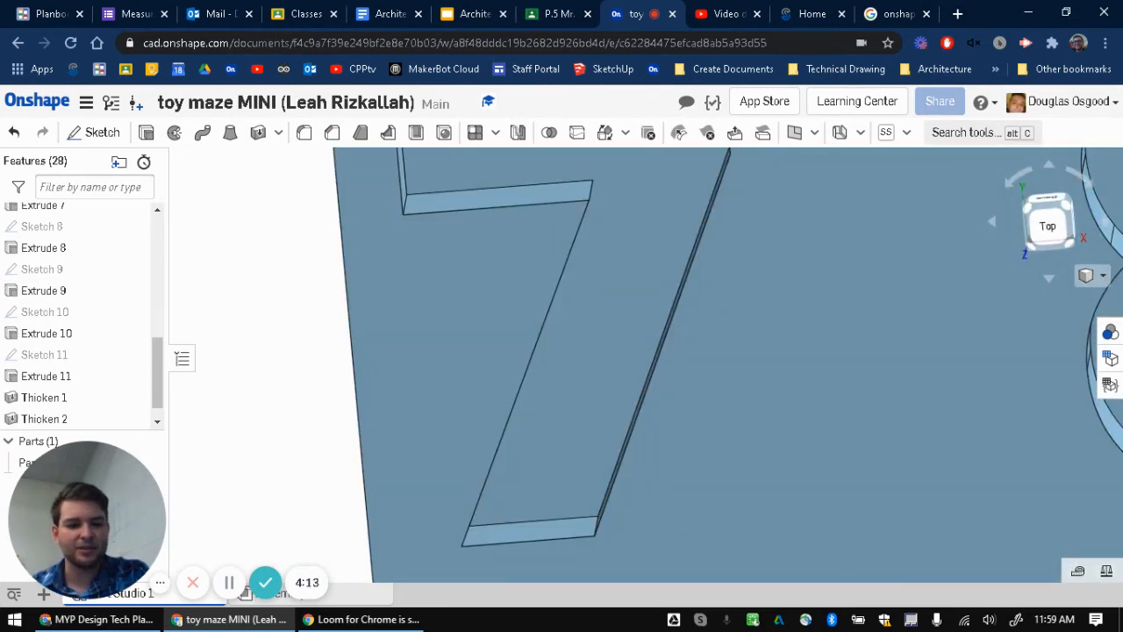
click(1078, 575)
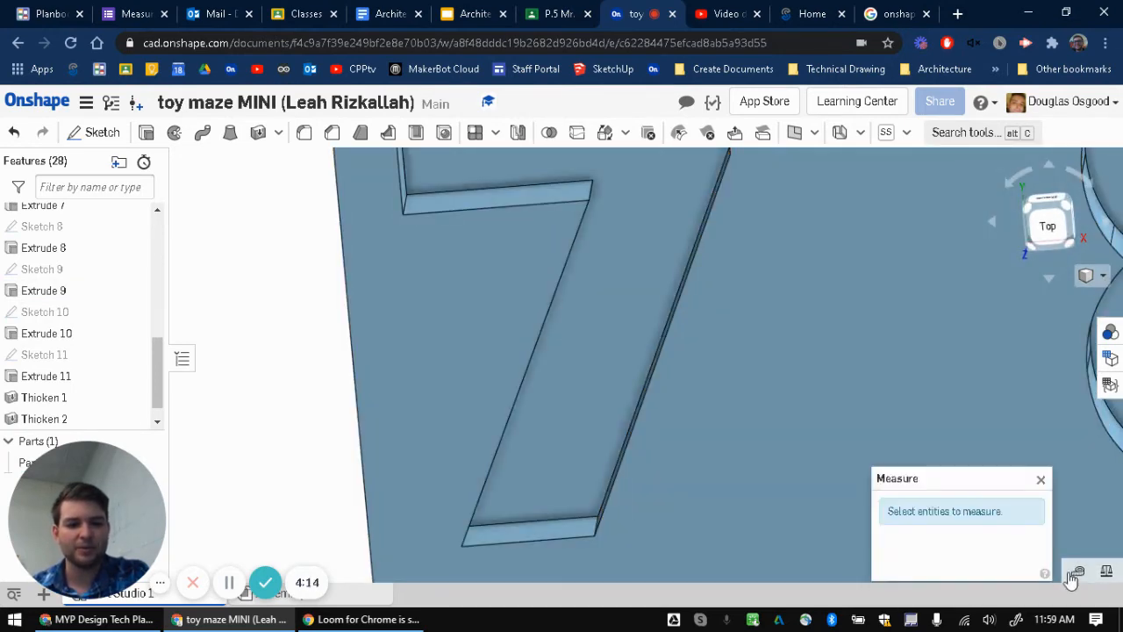
click(516, 542)
mouse_move(937, 518)
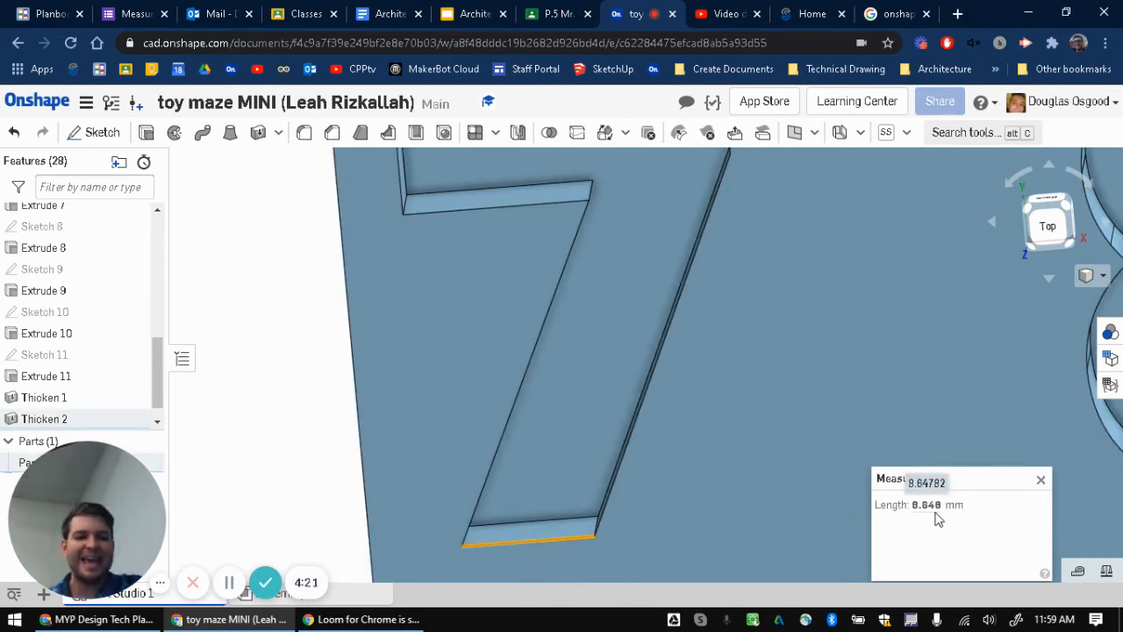
click(1039, 481)
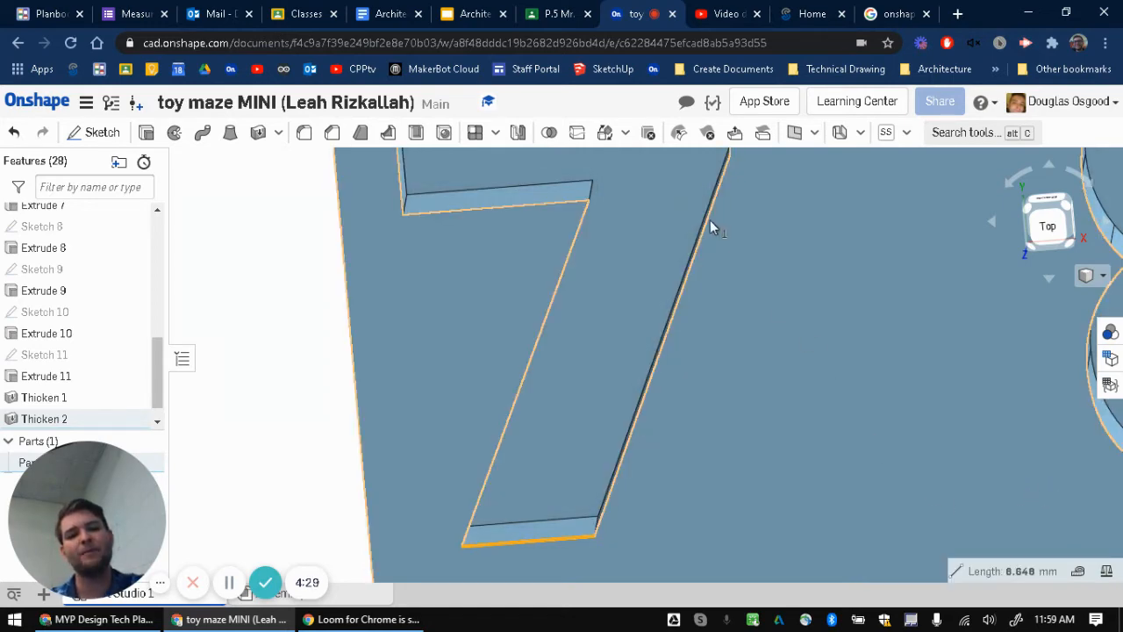
Edit Thicken 2 and remove the inner long wall face of the 7's stem from the faces to thicken
mouse_move(710, 220)
right_down()
mouse_move(707, 283)
mouse_move(582, 291)
mouse_move(652, 325)
mouse_move(614, 342)
right_up()
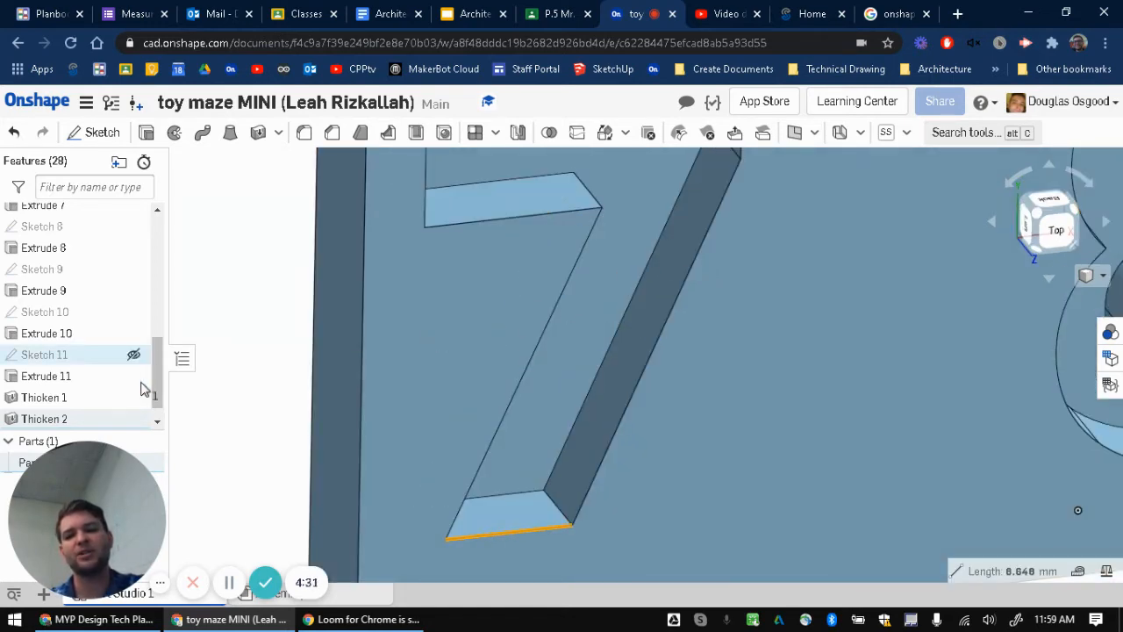
click(64, 423)
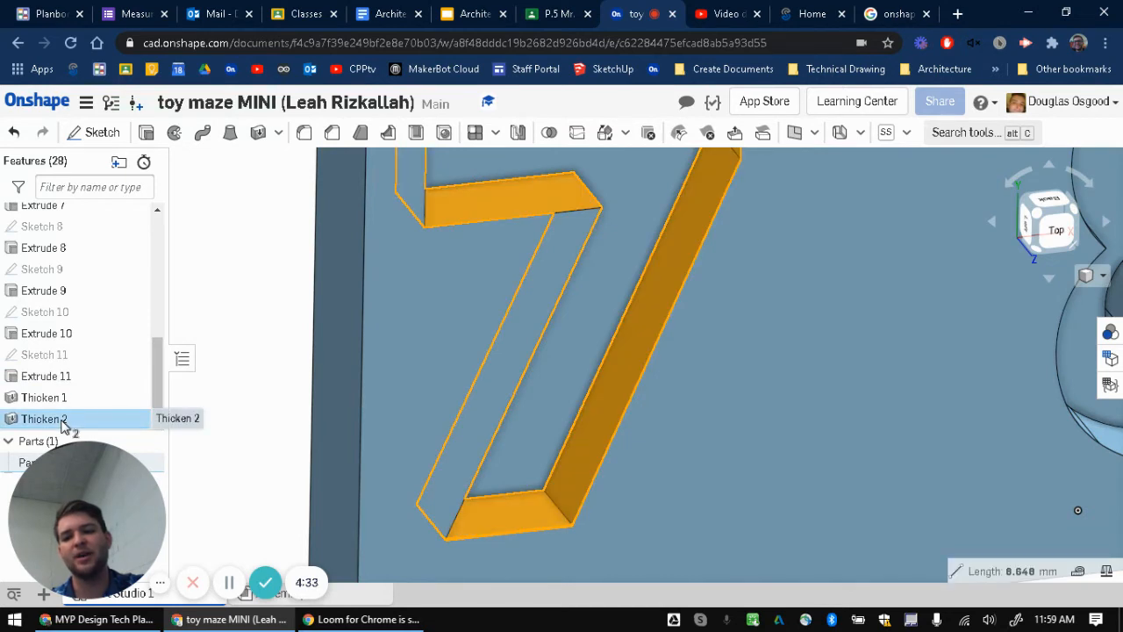
right_click(63, 425)
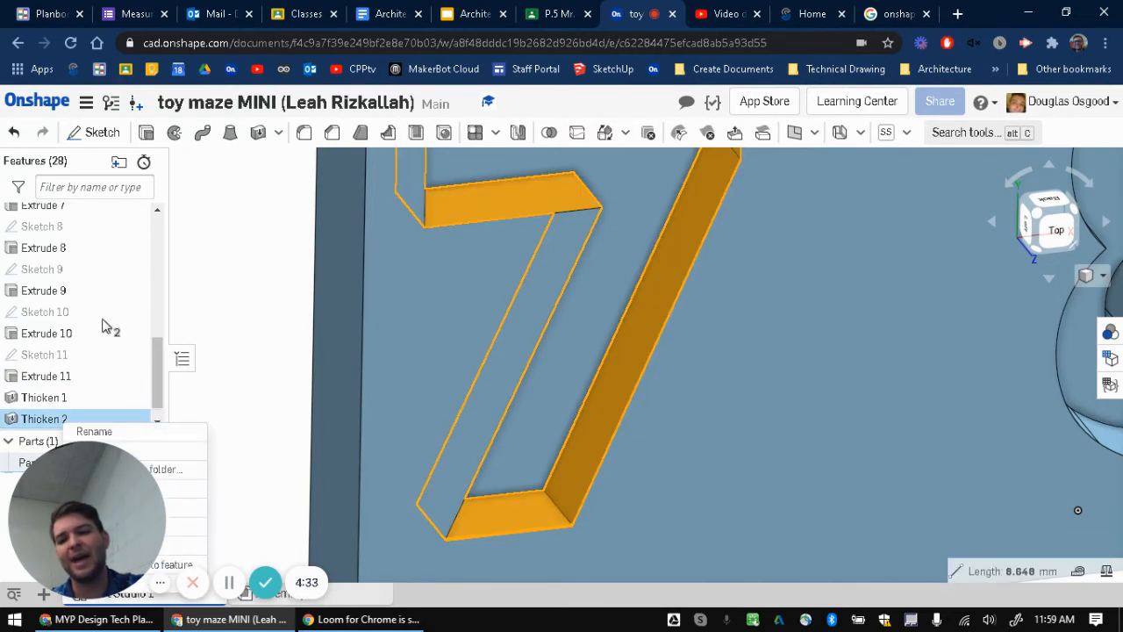
mouse_move(81, 501)
mouse_down()
mouse_move(269, 150)
mouse_move(85, 514)
mouse_up()
click(88, 450)
right_drag(622, 325, 594, 305)
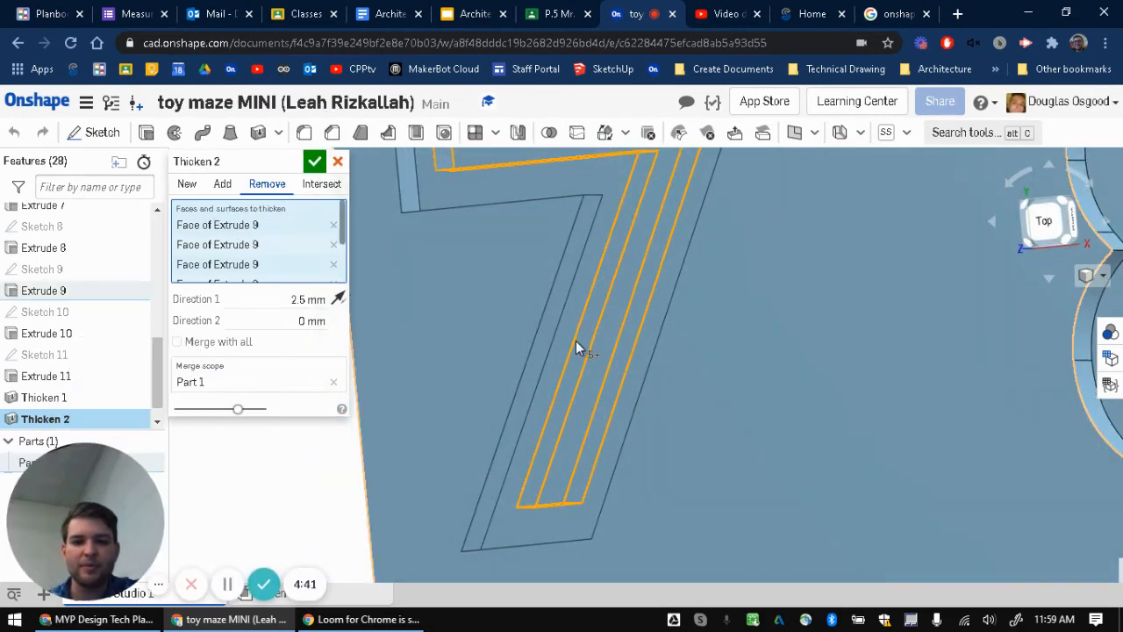
click(581, 345)
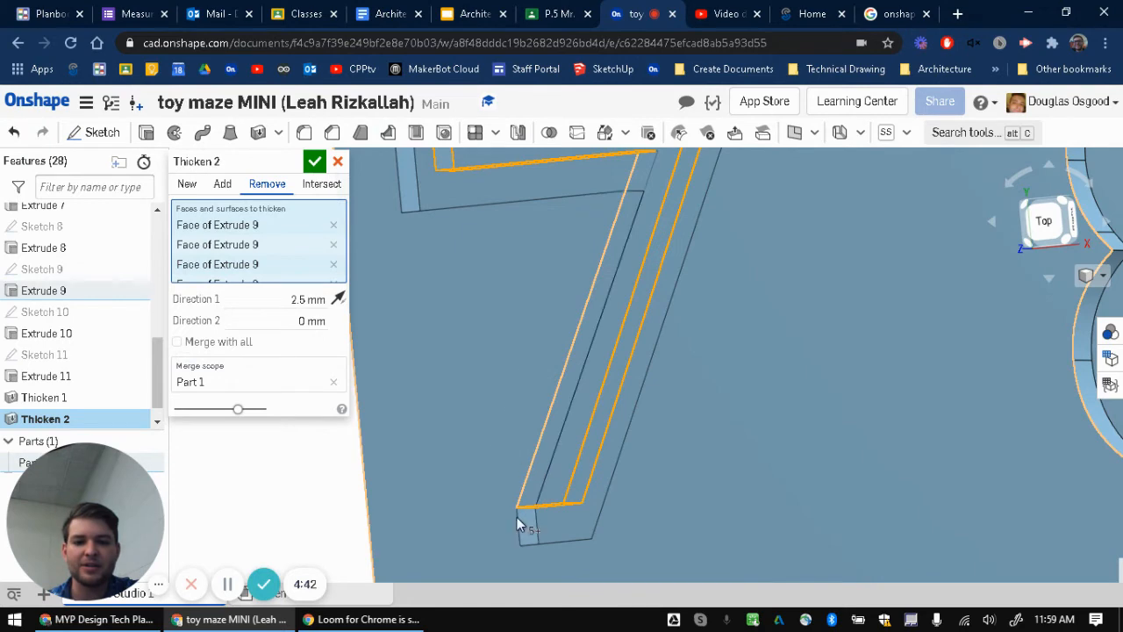
Remove the lower wall face of the 7's horizontal bar from the Thicken selection and accept the edit
scroll(547, 450, down, 5)
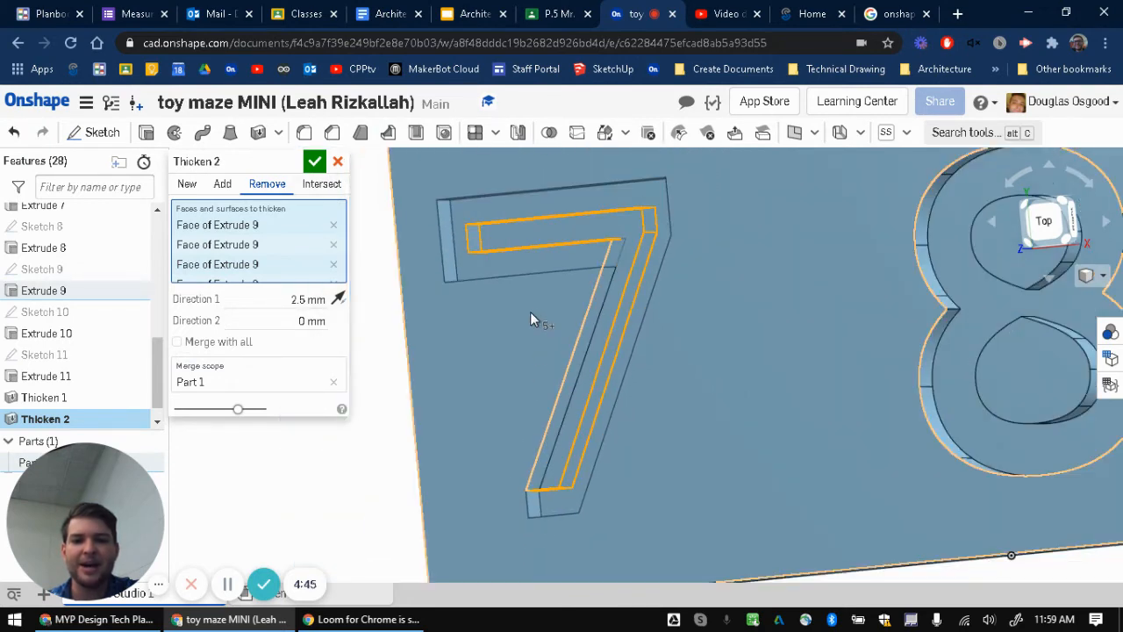
mouse_move(554, 248)
right_down()
mouse_move(541, 272)
mouse_move(549, 243)
right_up()
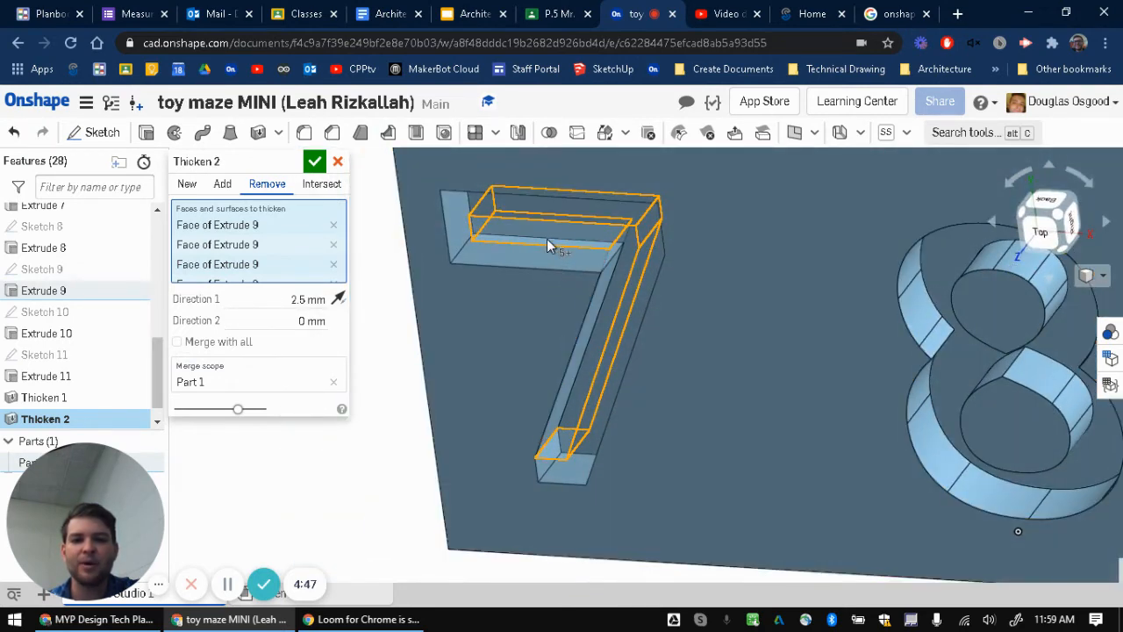
click(549, 237)
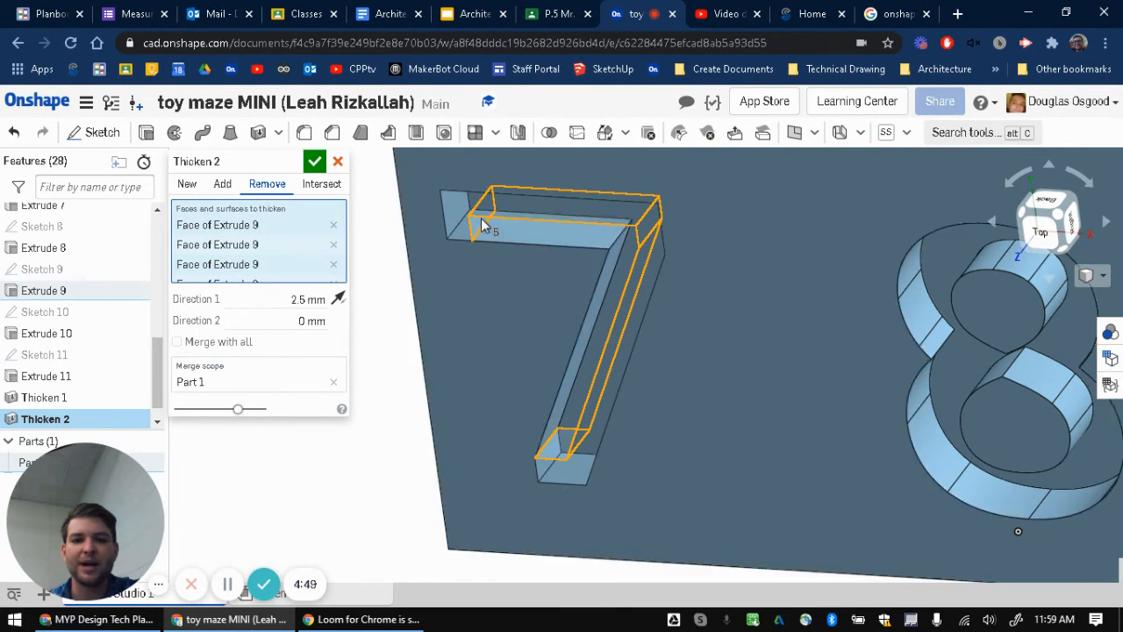
right_drag(550, 246, 554, 231)
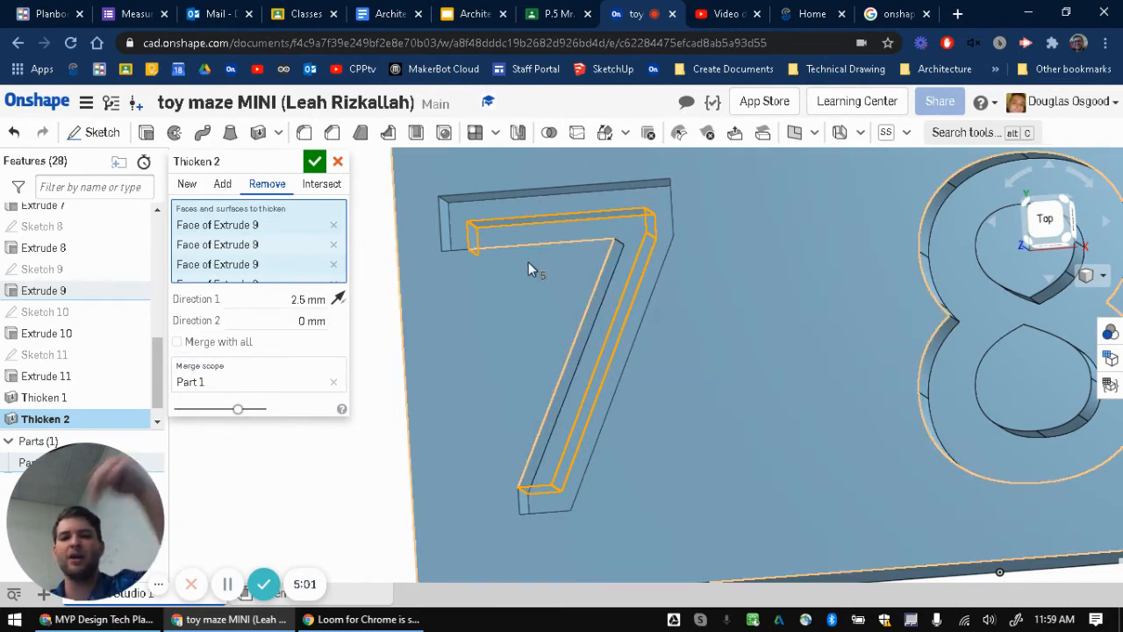
scroll(548, 227, up, 3)
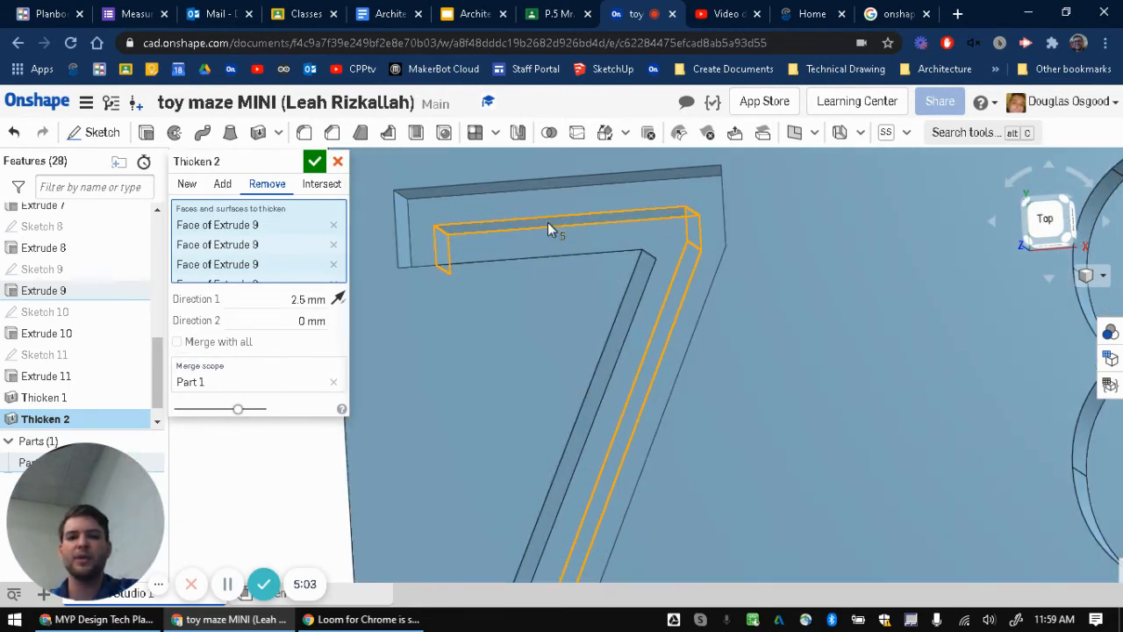
scroll(551, 228, down, 7)
middle_drag(550, 228, 526, 392)
scroll(527, 392, up, 2)
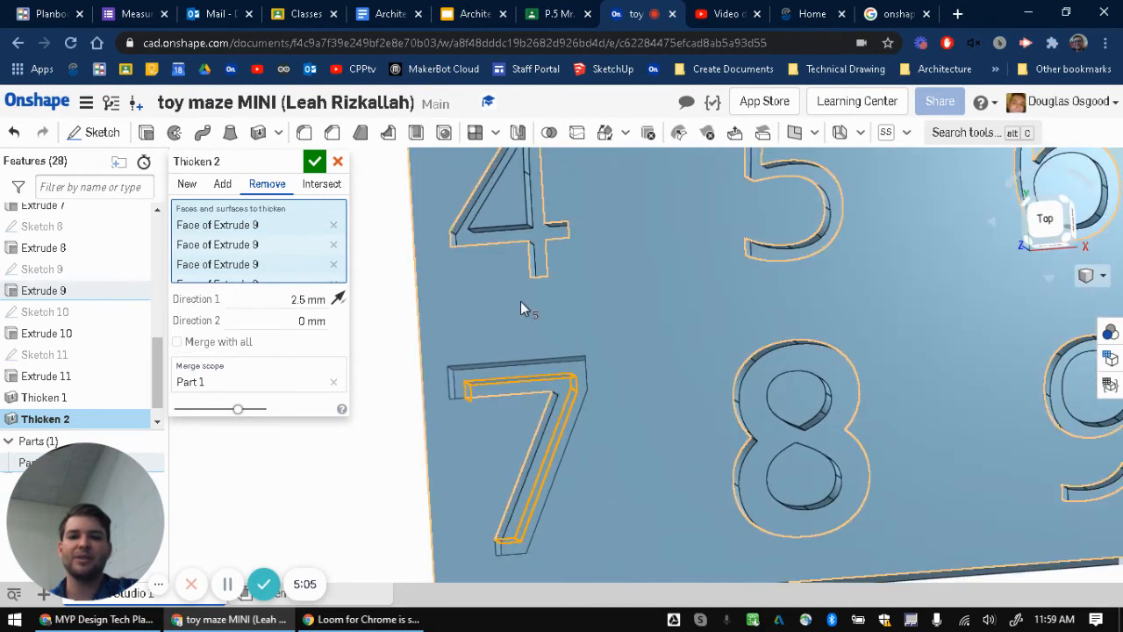
click(313, 162)
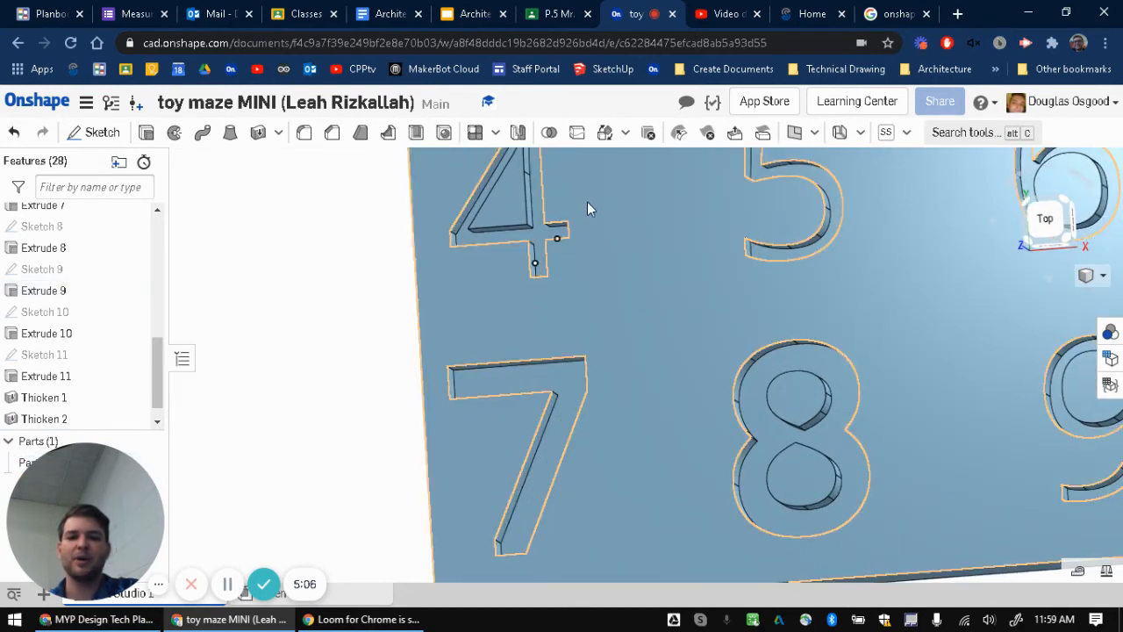
Edit Thicken 2 to add the 4's crossbar lower face, its left end face, the outer diagonal face and the lower stem's left face
scroll(562, 204, up, 4)
right_drag(551, 324, 614, 342)
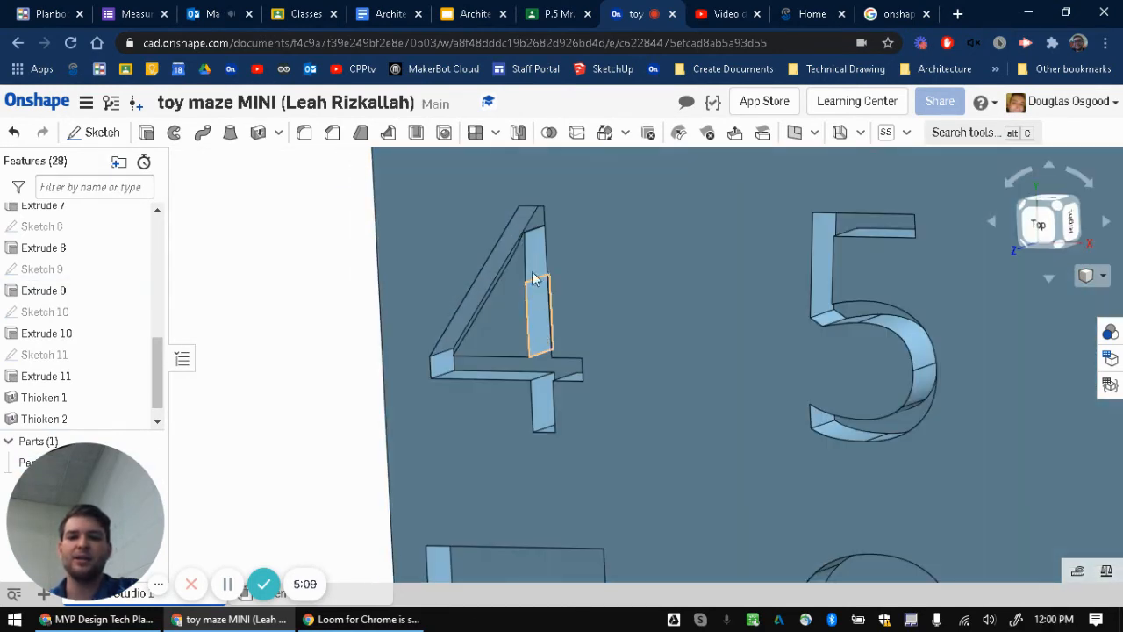
scroll(663, 342, up, 4)
scroll(666, 338, down, 5)
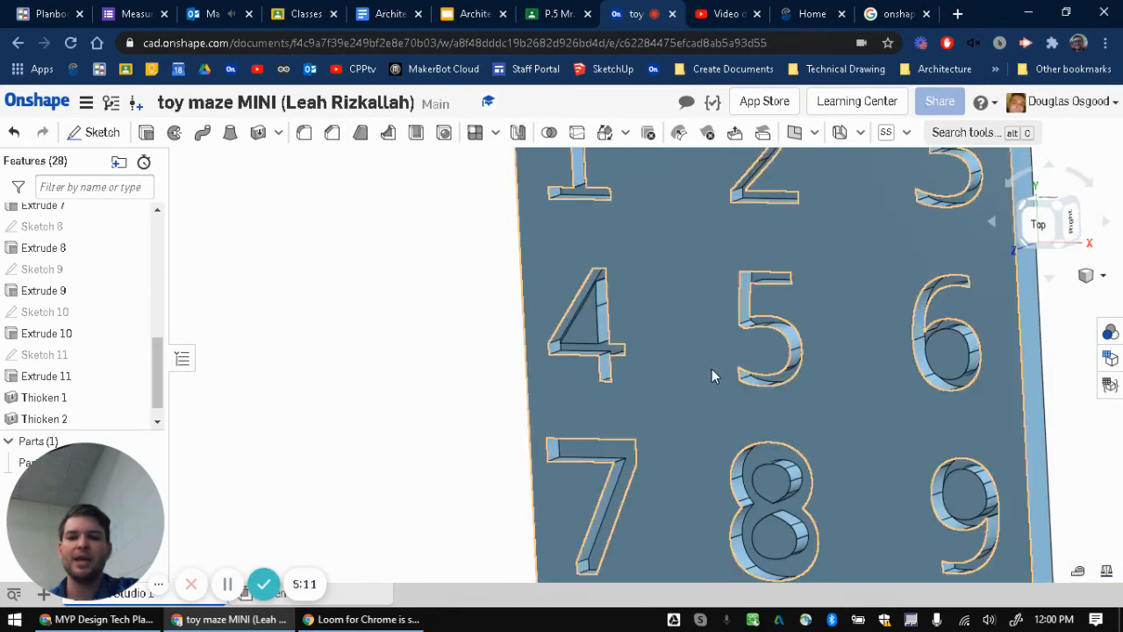
middle_drag(712, 376, 682, 339)
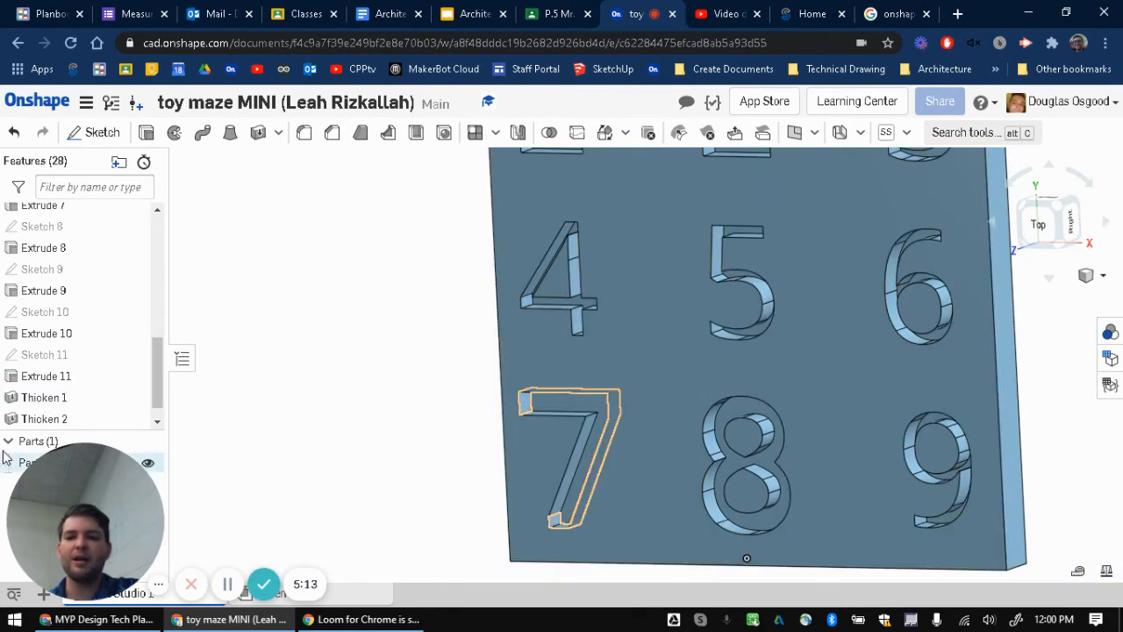
double_click(43, 421)
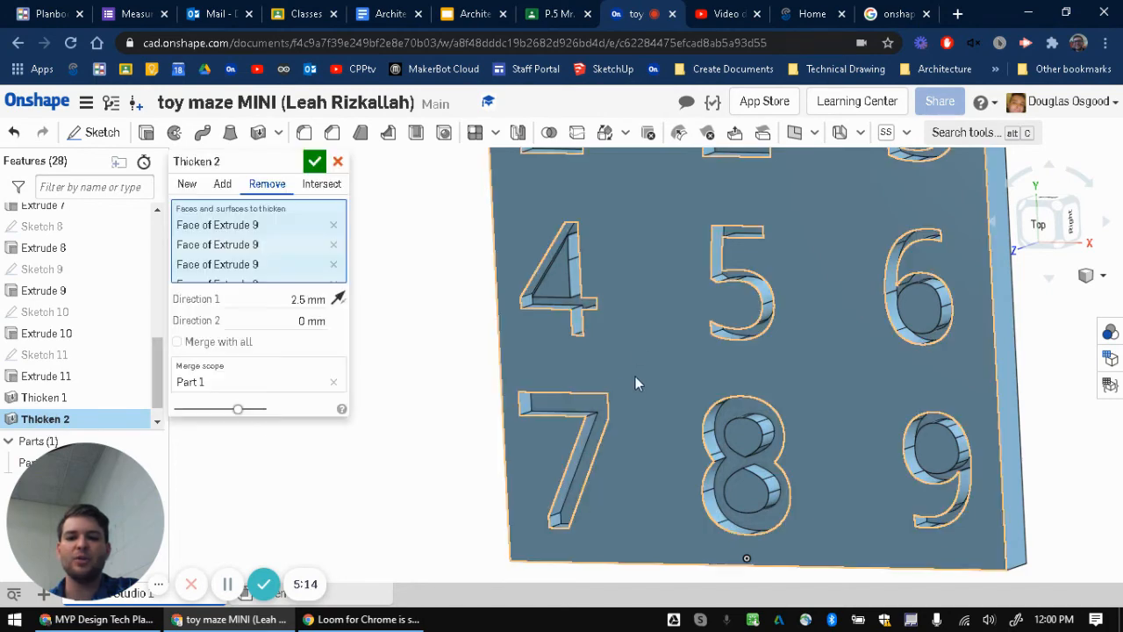
scroll(577, 322, up, 5)
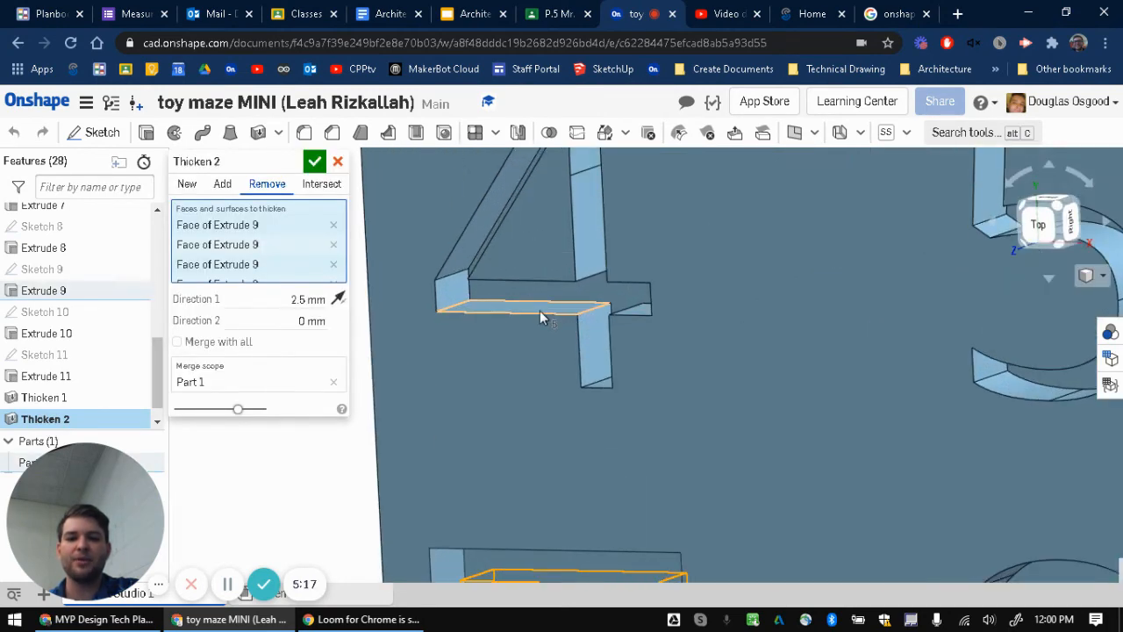
click(534, 311)
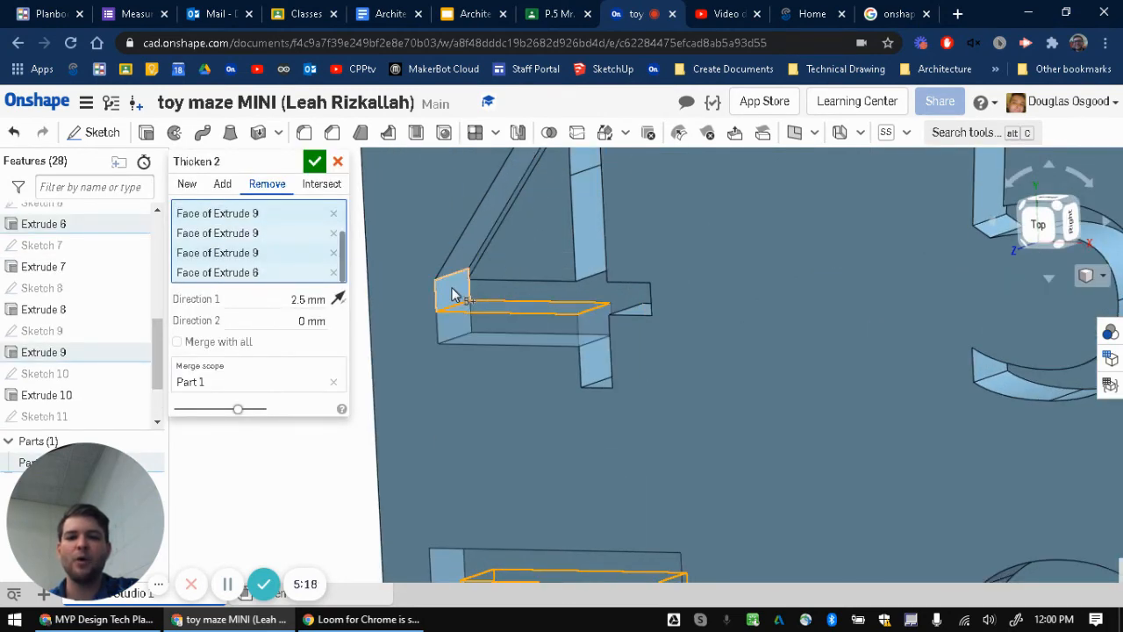
click(455, 285)
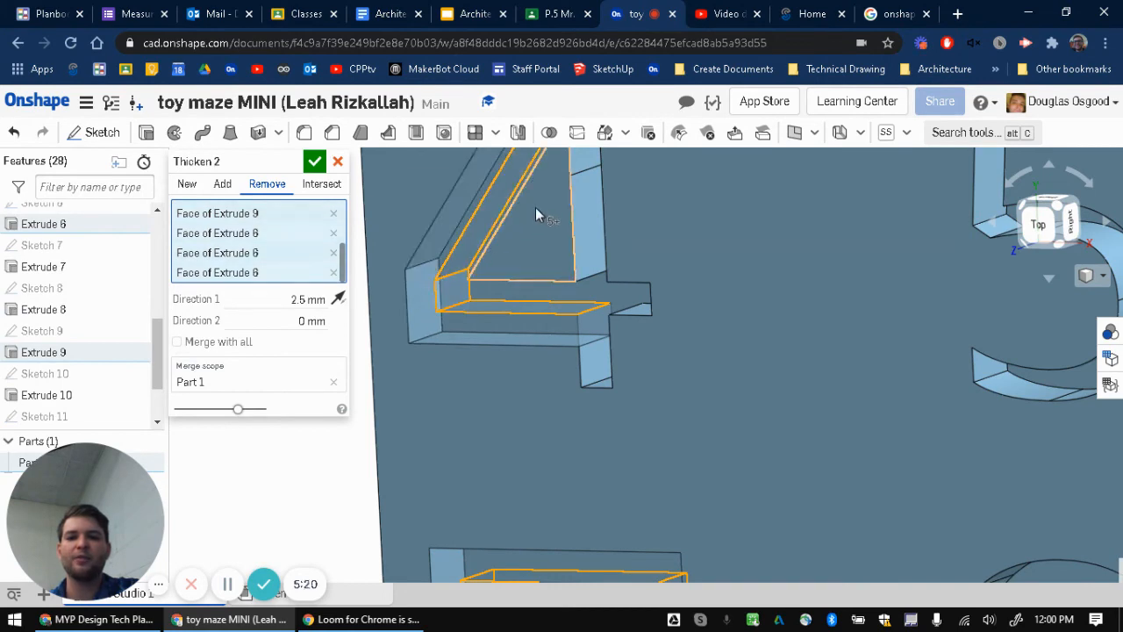
click(536, 208)
click(596, 373)
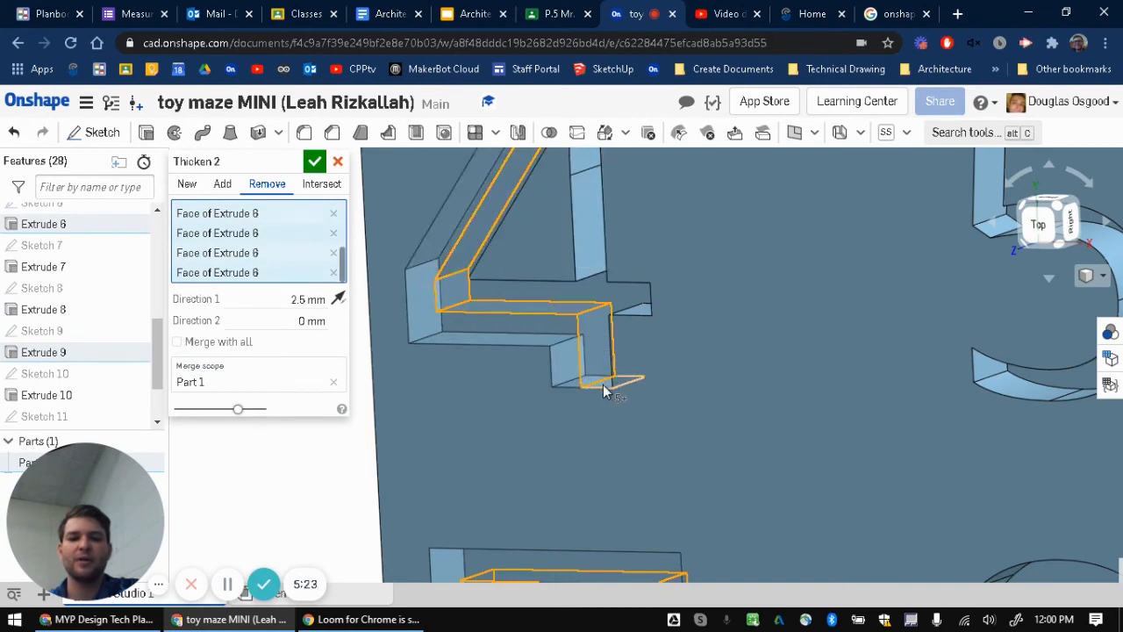
Add the bottom end and right wall faces of the 4's lower stem, plus the lower and end faces of its short right arm
right_drag(615, 349, 665, 338)
right_drag(595, 369, 635, 312)
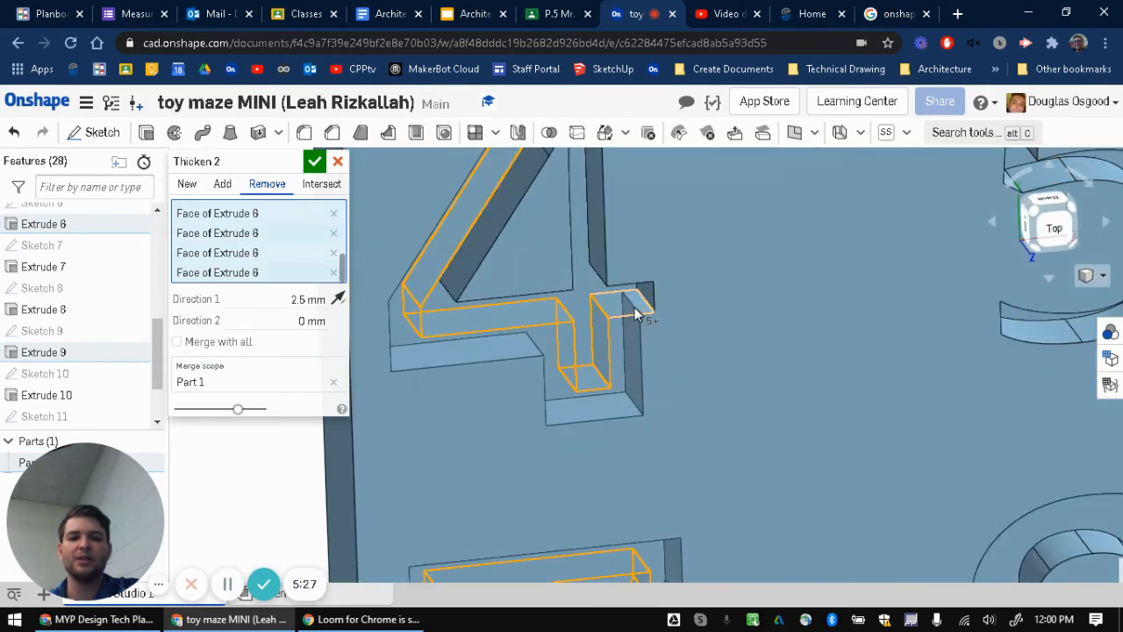
right_drag(649, 268, 616, 293)
click(637, 301)
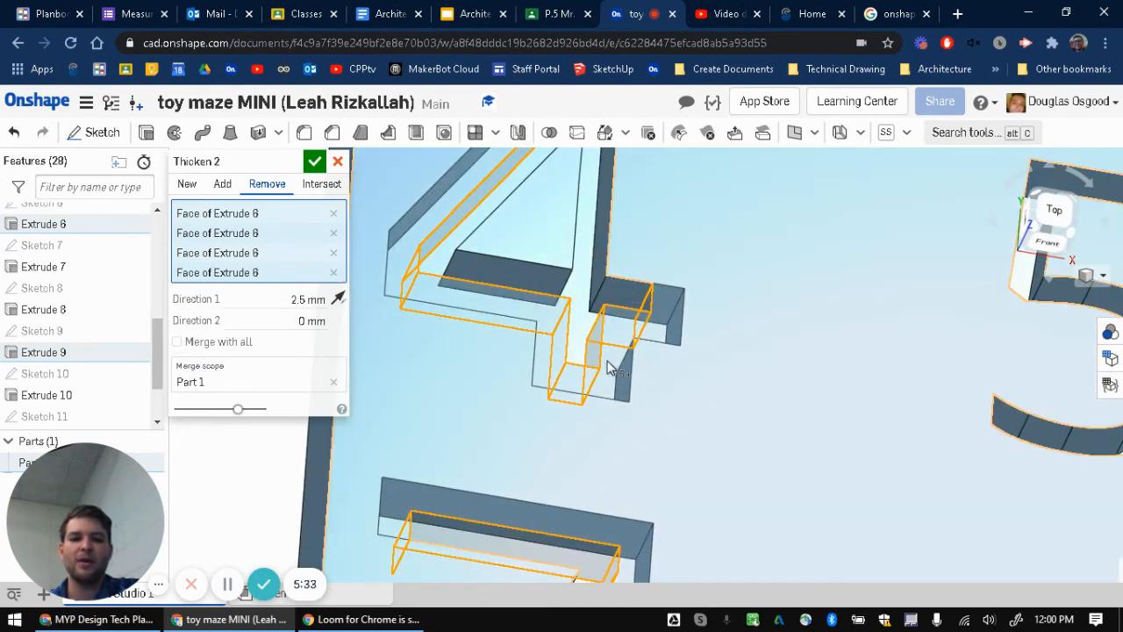
right_drag(608, 360, 620, 319)
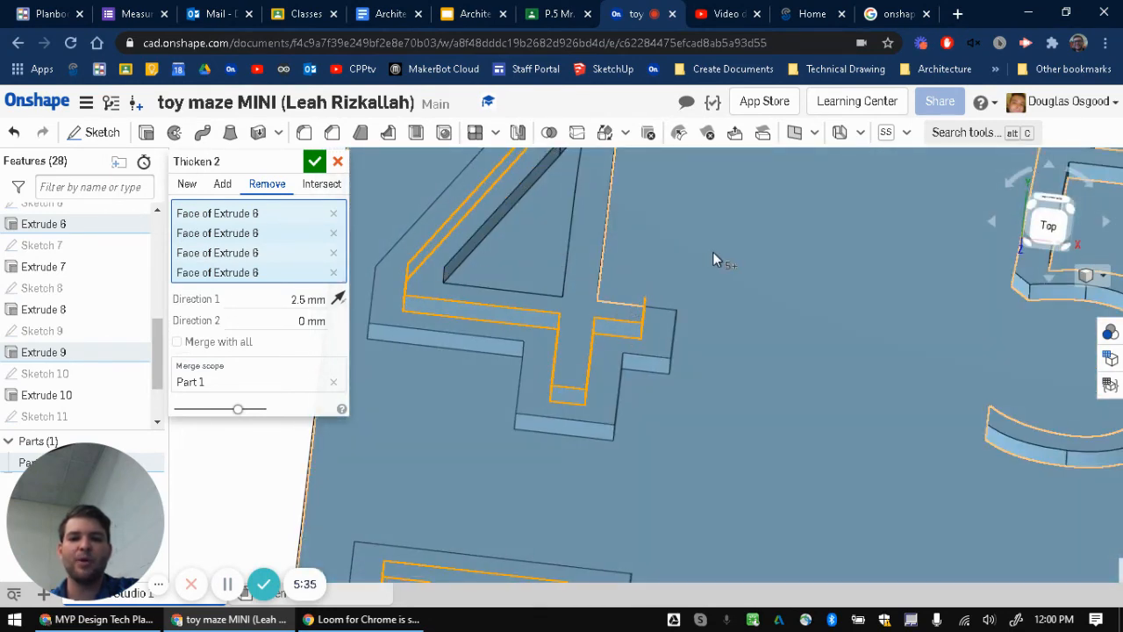
Add the right wall face of the 4's upper stem and its top end face, and accept the Thicken
right_drag(713, 256, 587, 200)
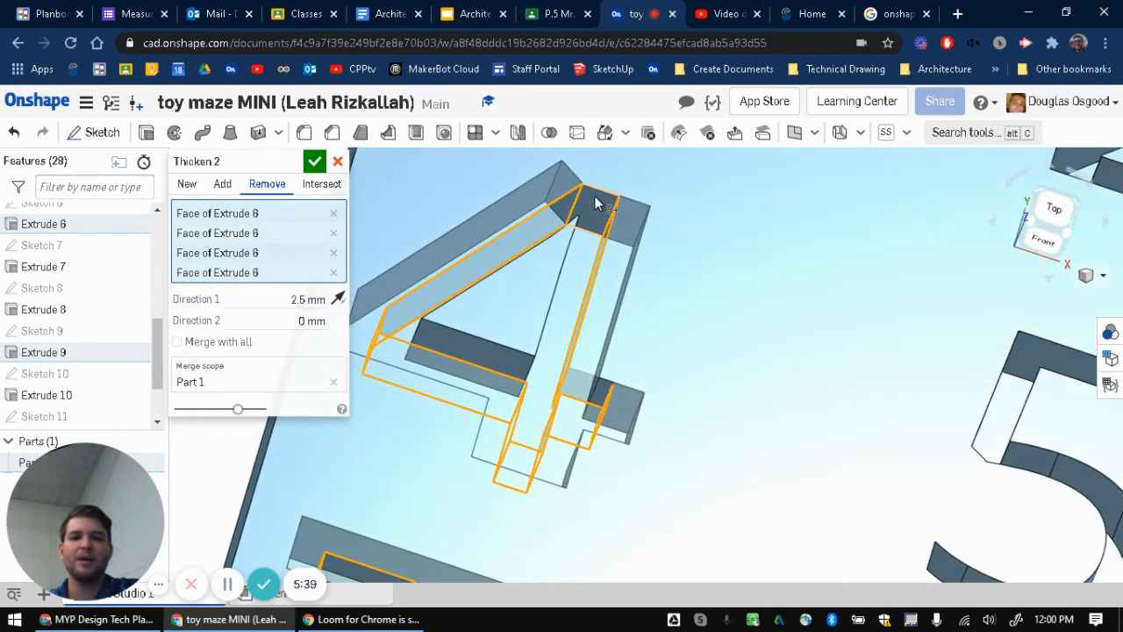
click(595, 204)
scroll(574, 282, down, 2)
scroll(574, 281, up, 3)
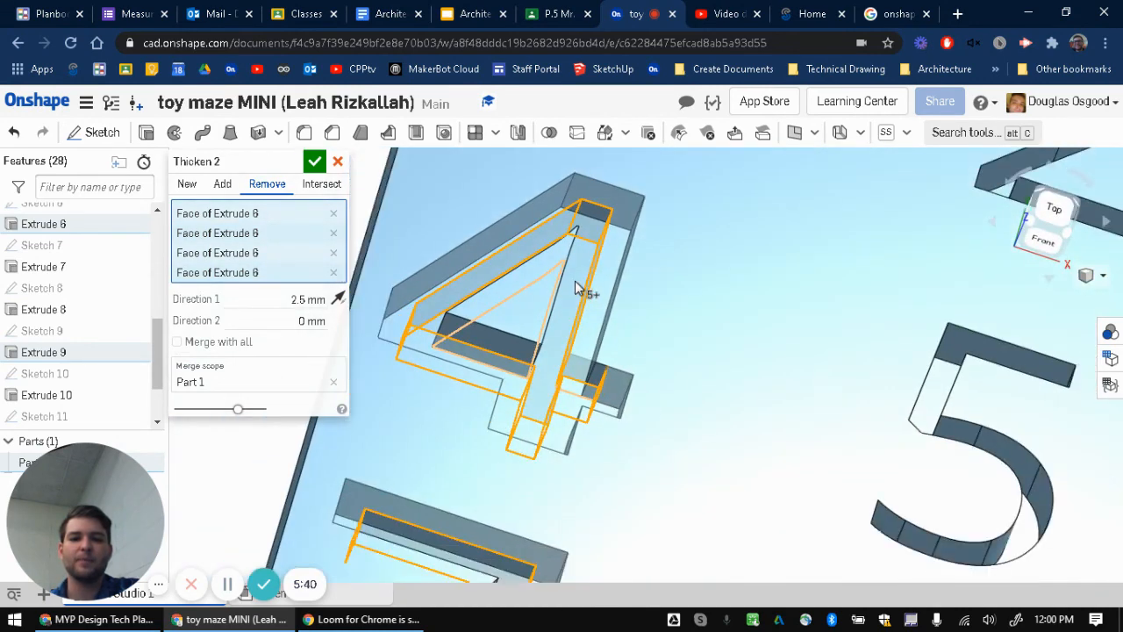
right_drag(575, 288, 568, 317)
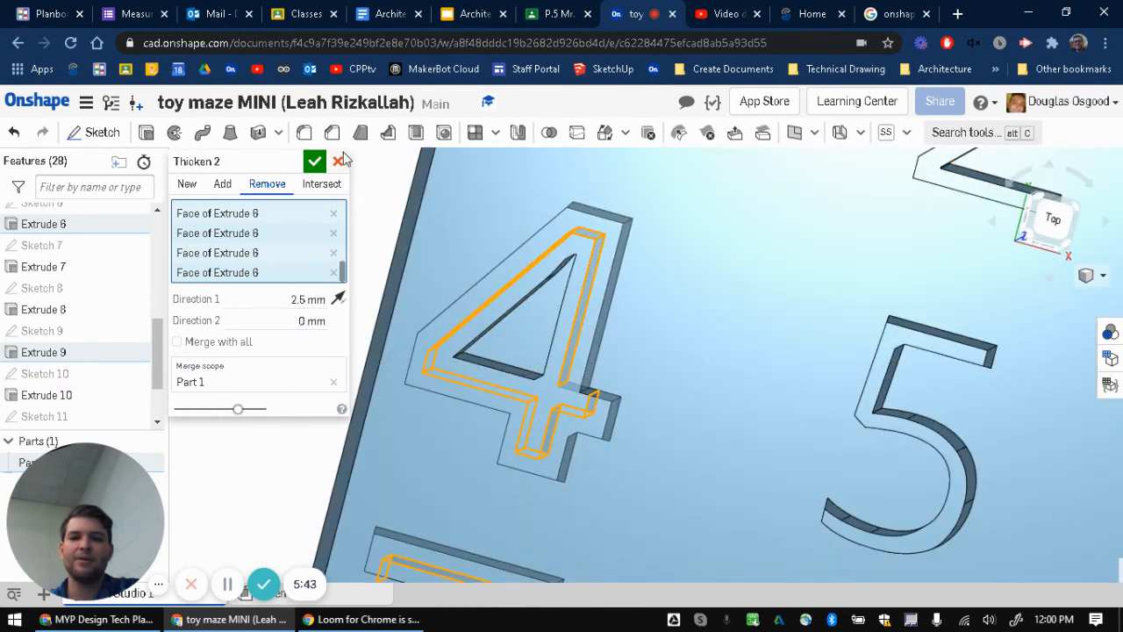
click(314, 161)
Review Thicken 2 without editing it and inspect the widened 4 and 7 against the other engraved numbers
scroll(581, 386, down, 3)
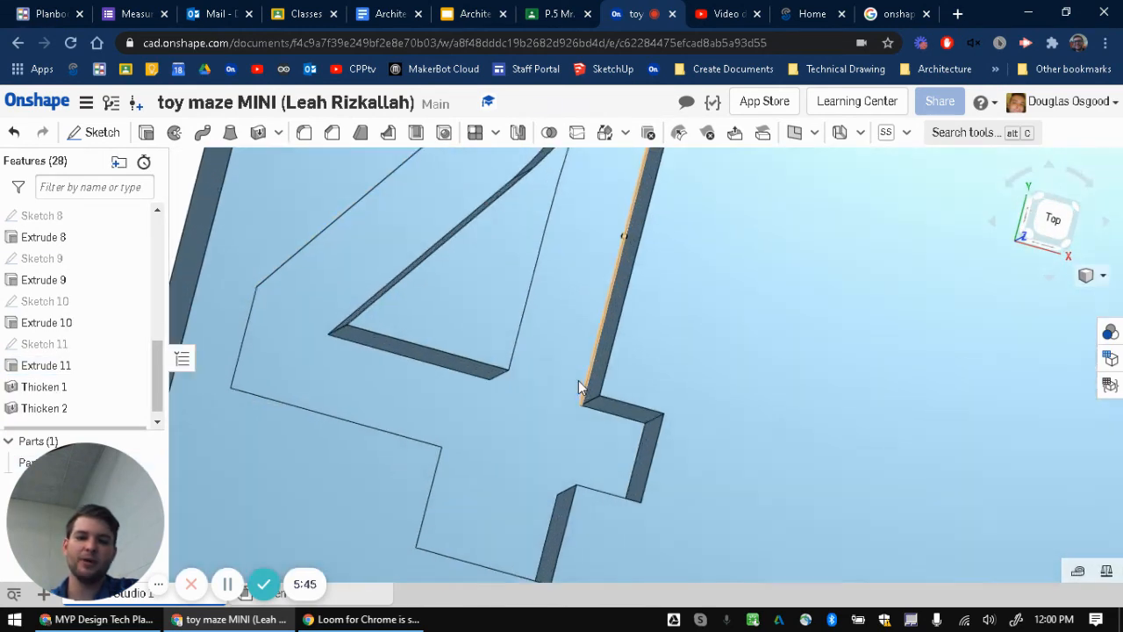
scroll(579, 382, up, 6)
scroll(565, 383, down, 4)
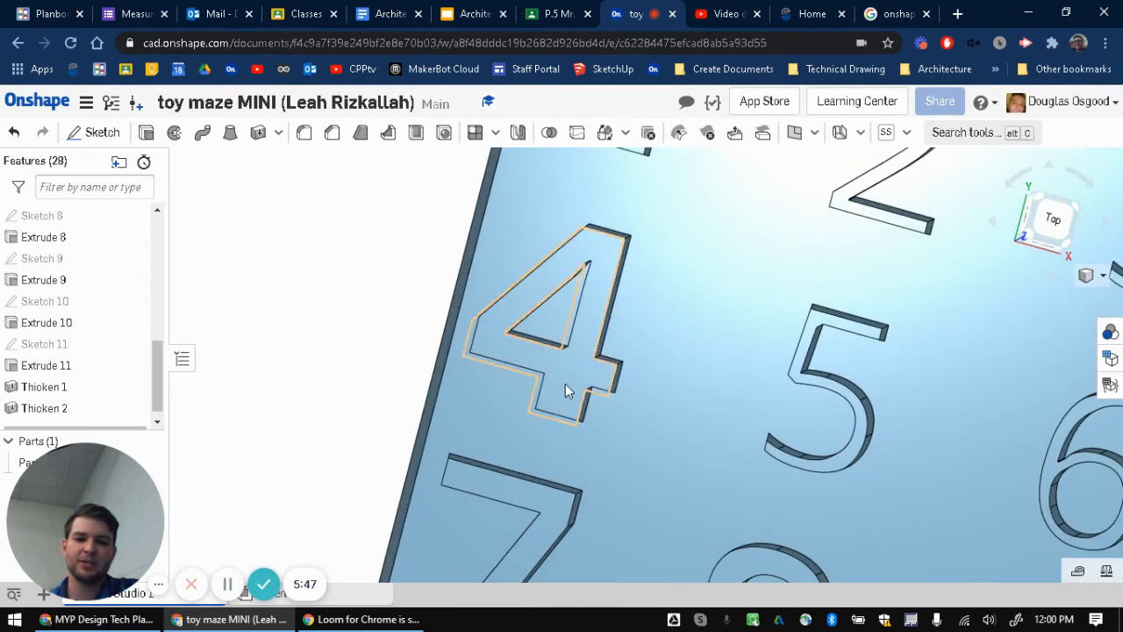
double_click(63, 408)
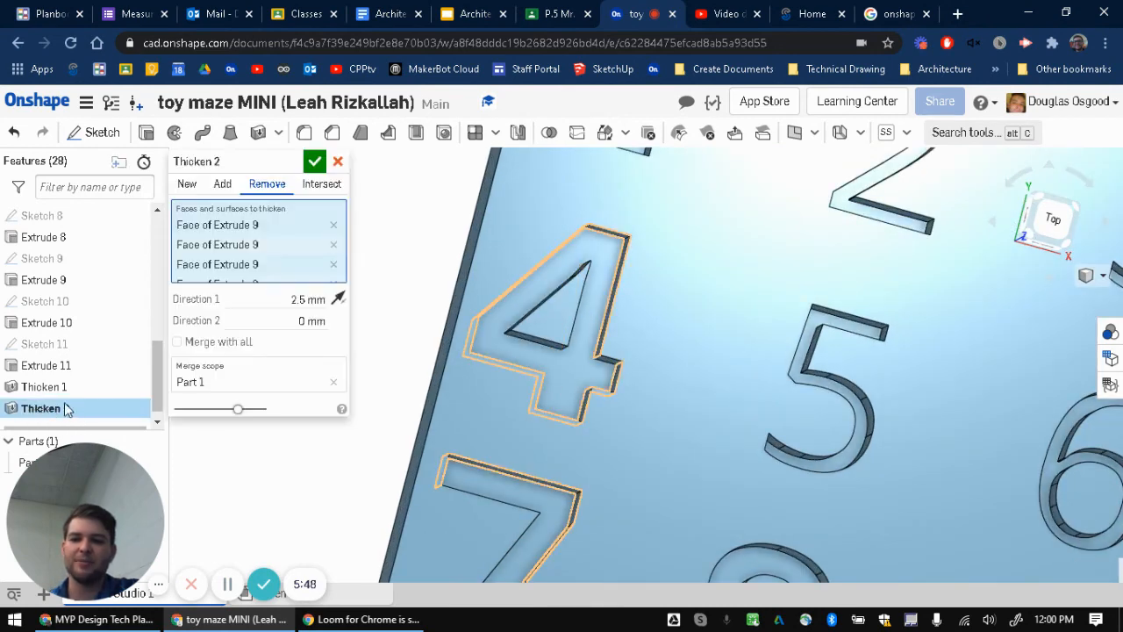
right_drag(617, 392, 512, 360)
click(316, 166)
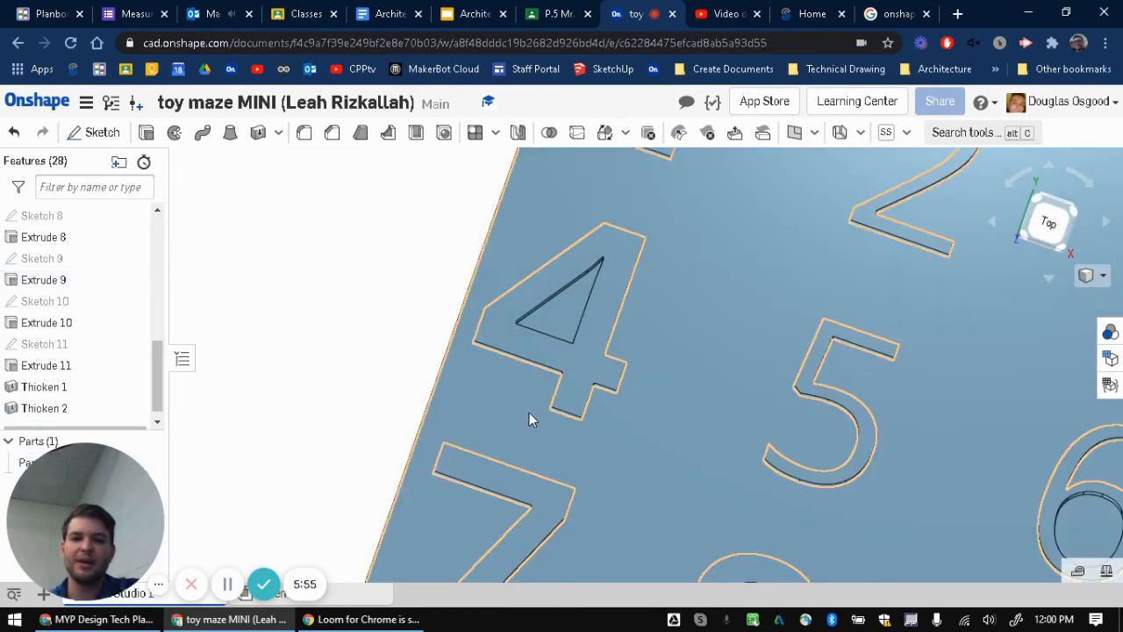
scroll(553, 420, up, 1)
scroll(553, 421, down, 3)
right_drag(554, 421, 463, 393)
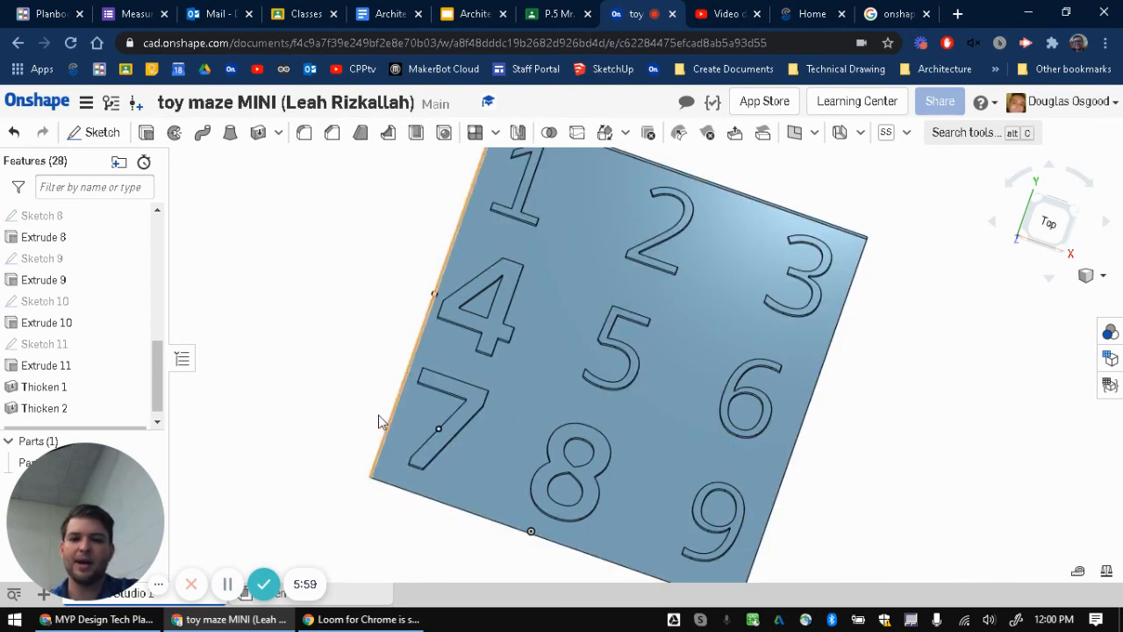
right_drag(483, 356, 485, 292)
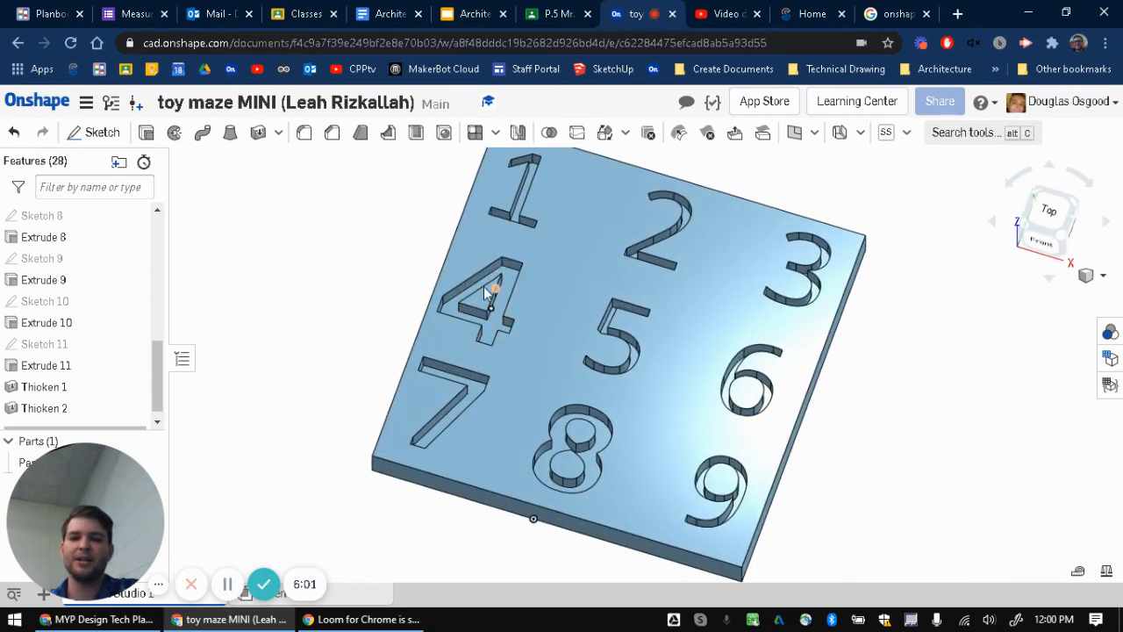